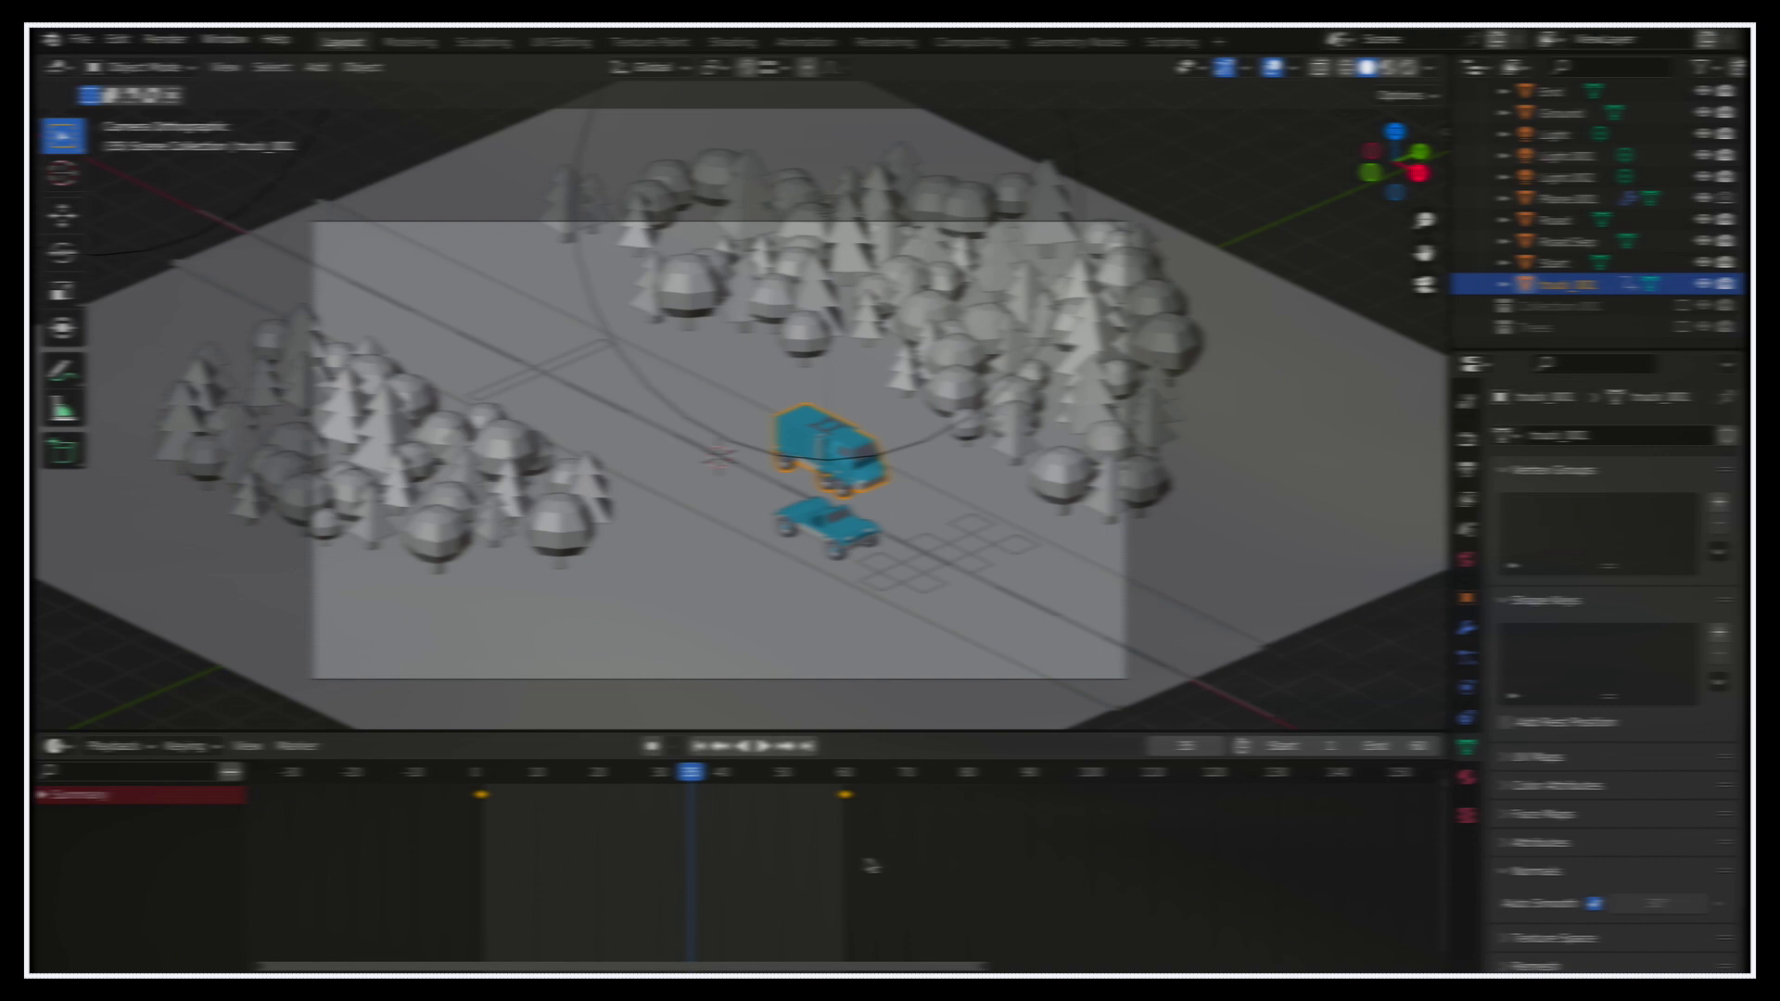
# - Add car_001 to the selected truck and select all their keyframes in a taller timeline
pyautogui.moveTo(352, 720); pyautogui.dragTo(352, 698)
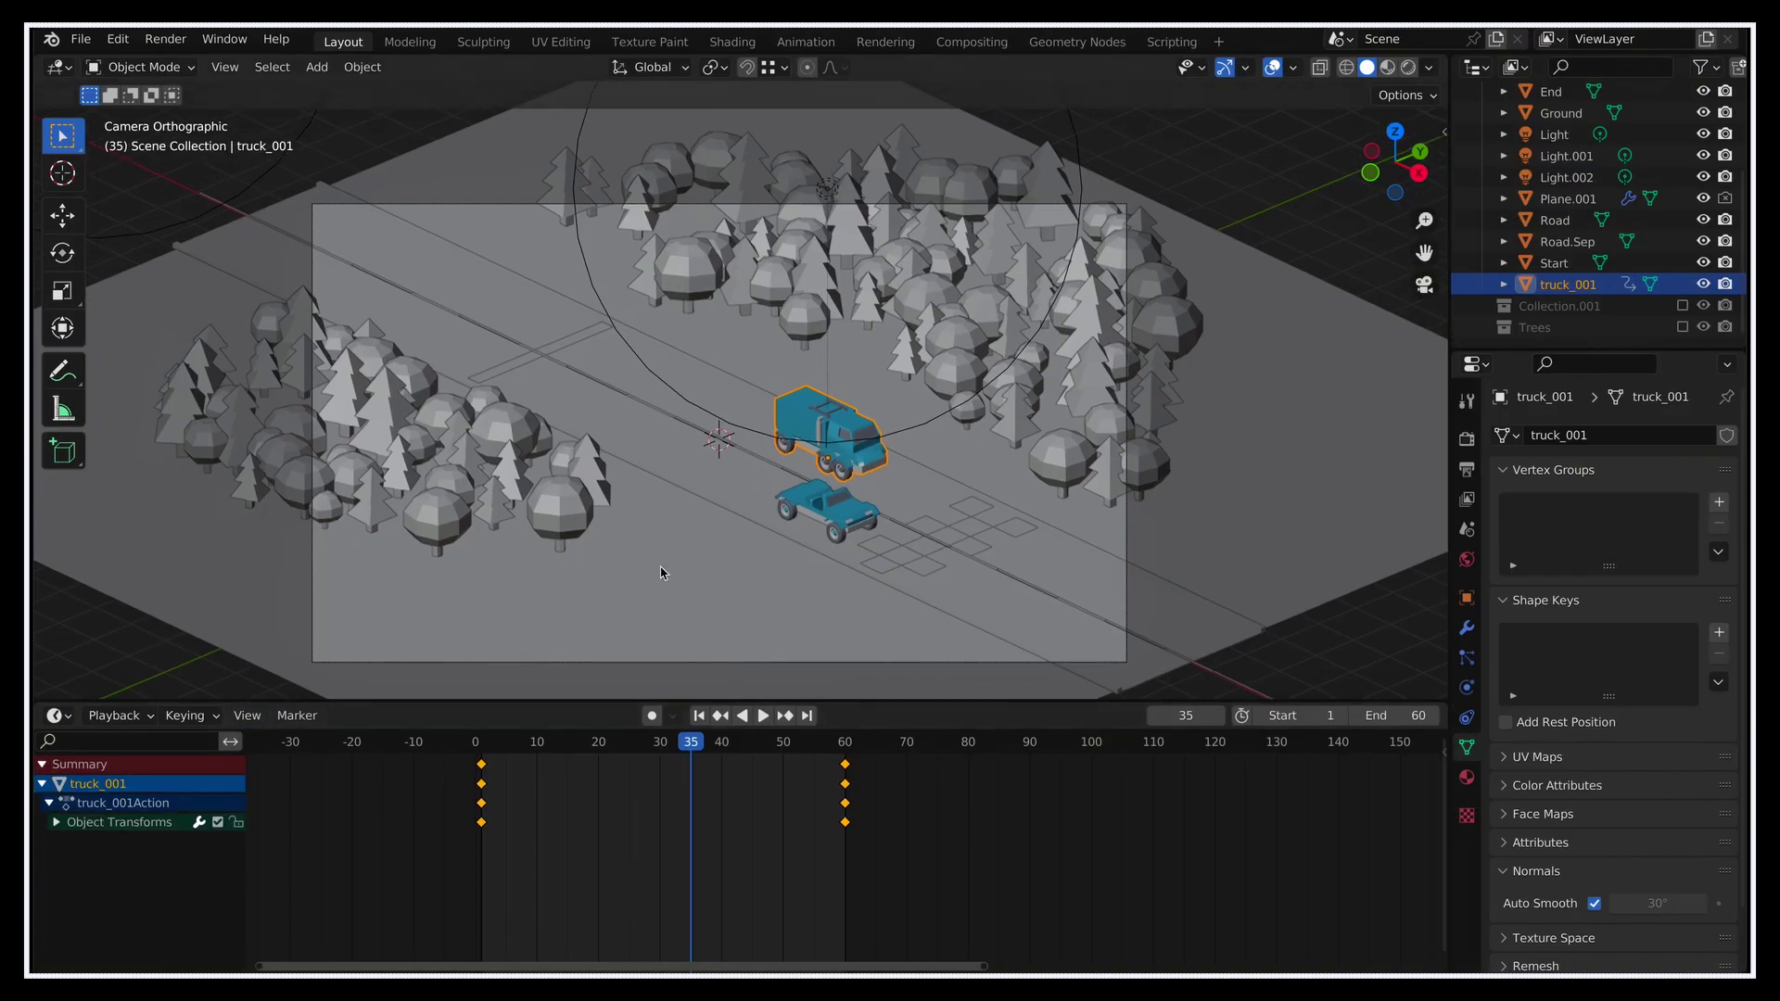
pyautogui.keyDown('shift'); pyautogui.click(811, 506); pyautogui.keyUp('shift')
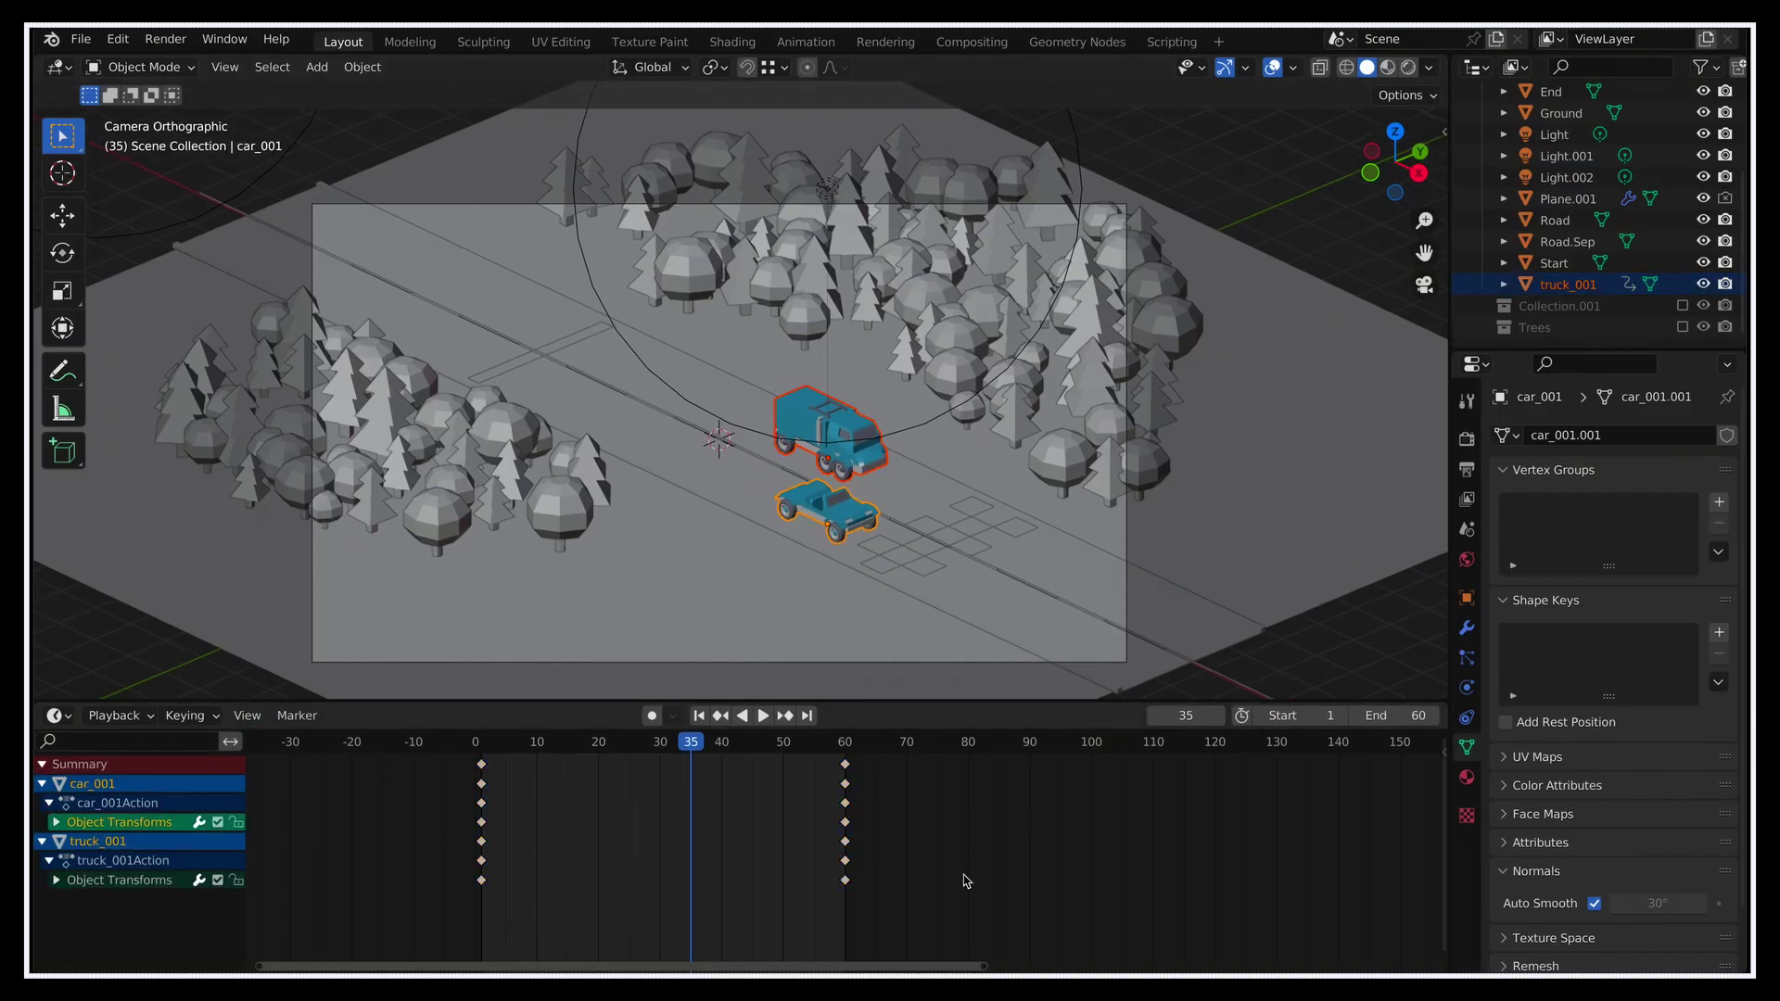
pyautogui.press('a')
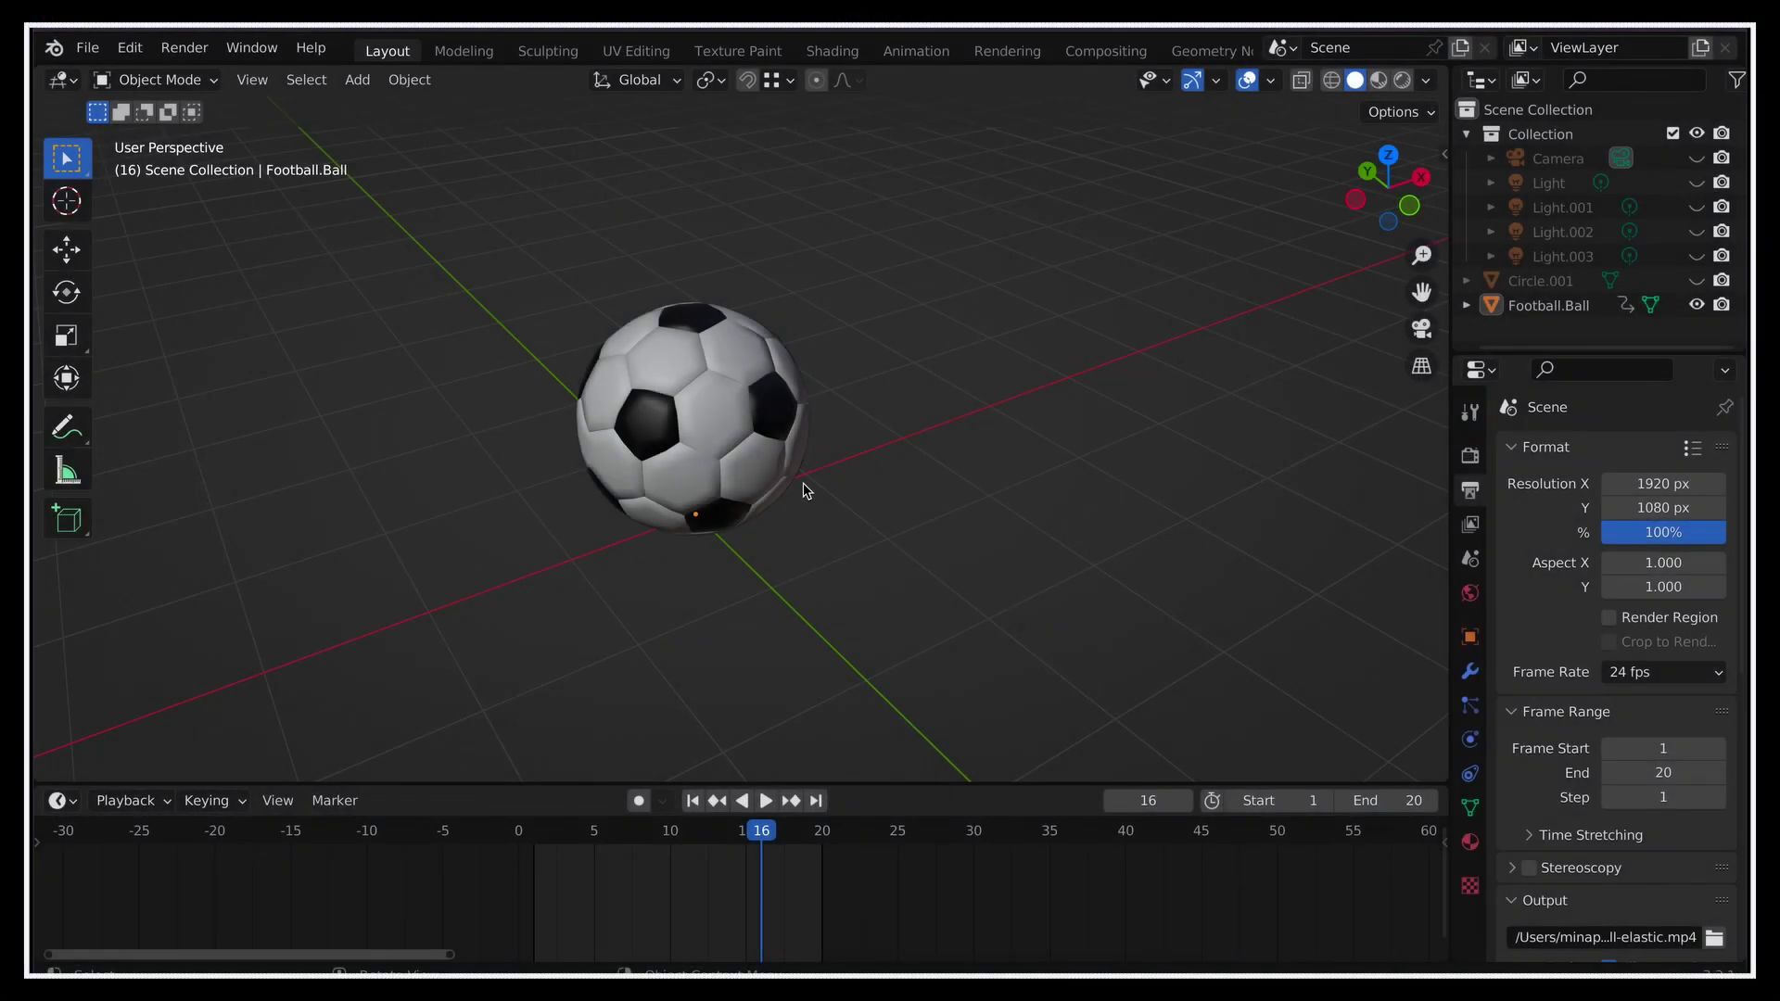
# - Select the football and its frame-1 scale keyframe, then view the Interpolation Mode options
pyautogui.click(799, 486)
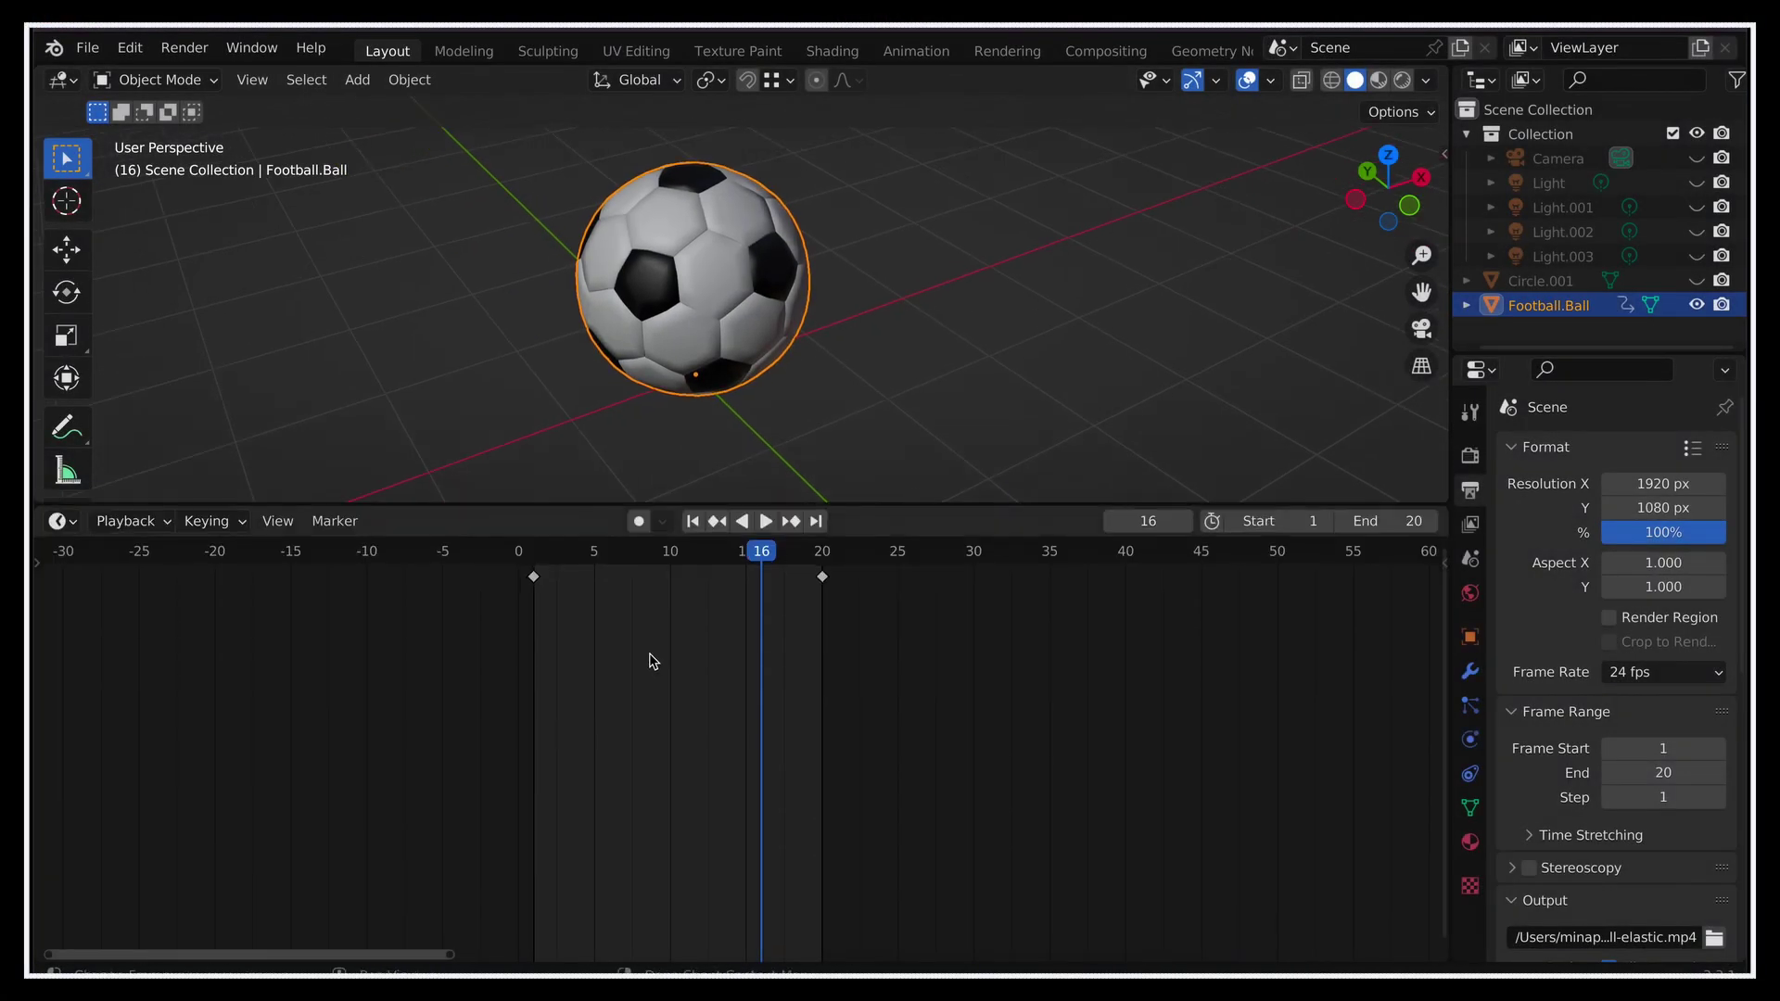
pyautogui.moveTo(653, 662); pyautogui.dragTo(513, 567)
pyautogui.rightClick(513, 605)
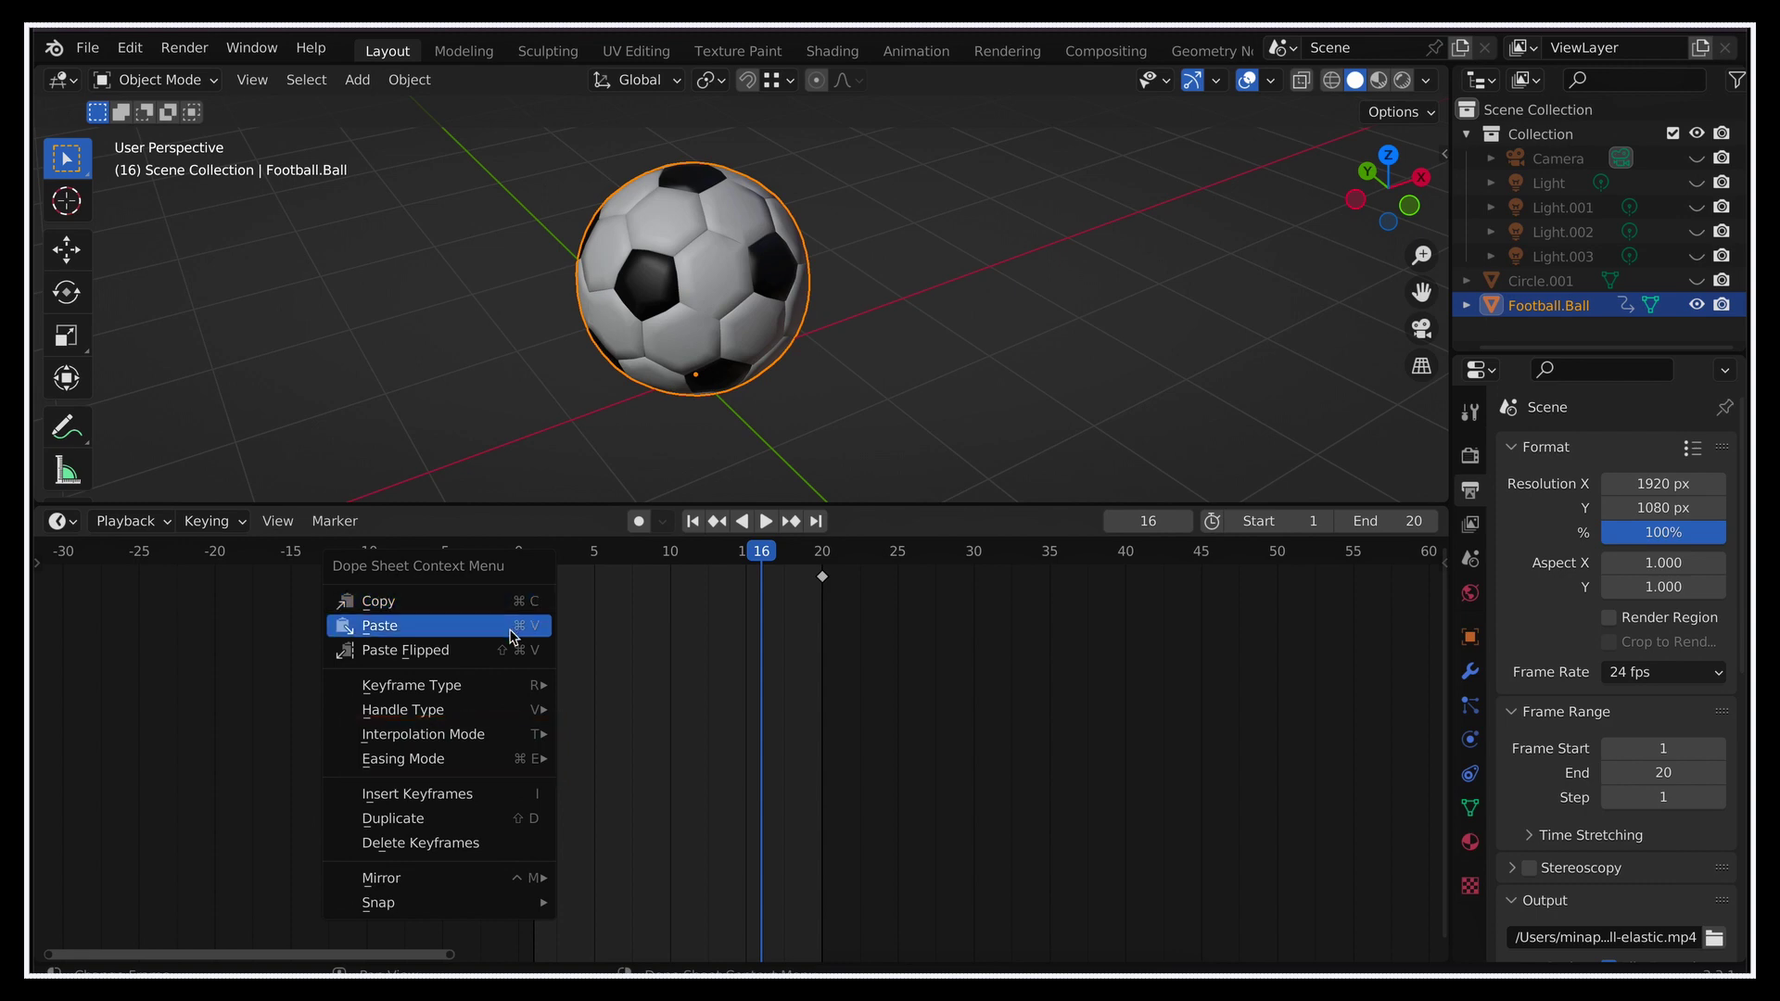
pyautogui.moveTo(525, 733)
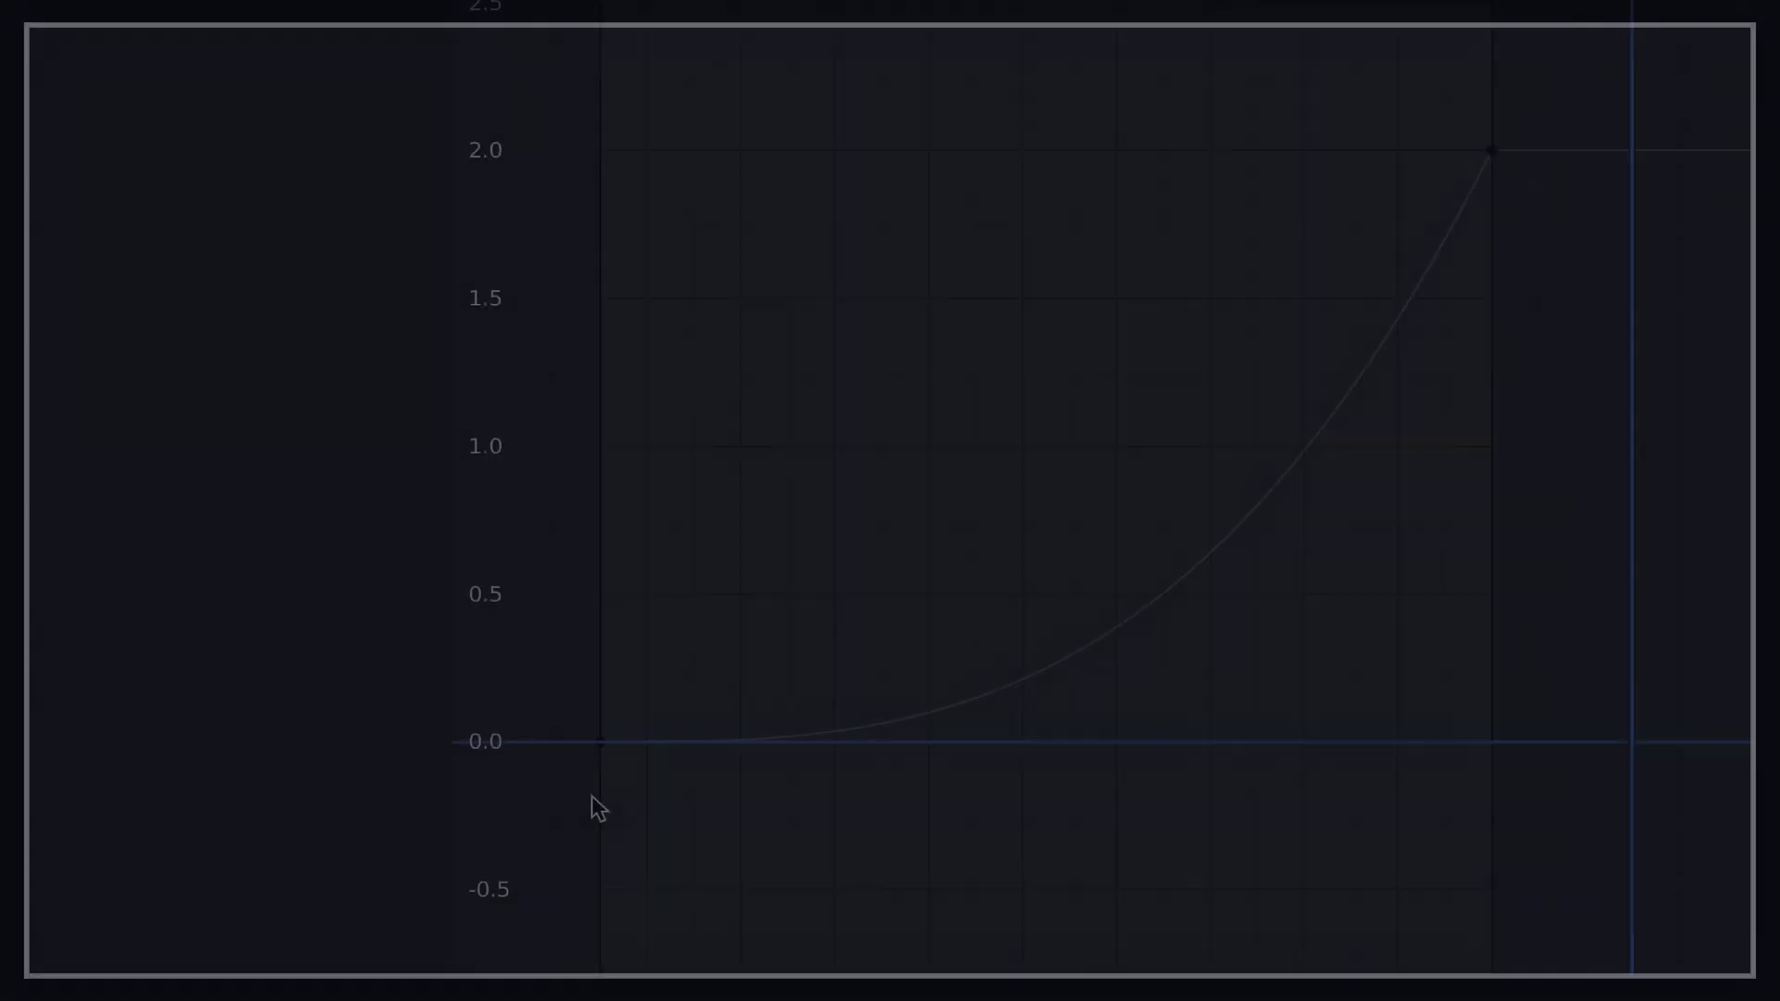
# - Keep only the left scale keyframe selected and set its easing to Ease In
pyautogui.moveTo(578, 798); pyautogui.dragTo(1626, 174)
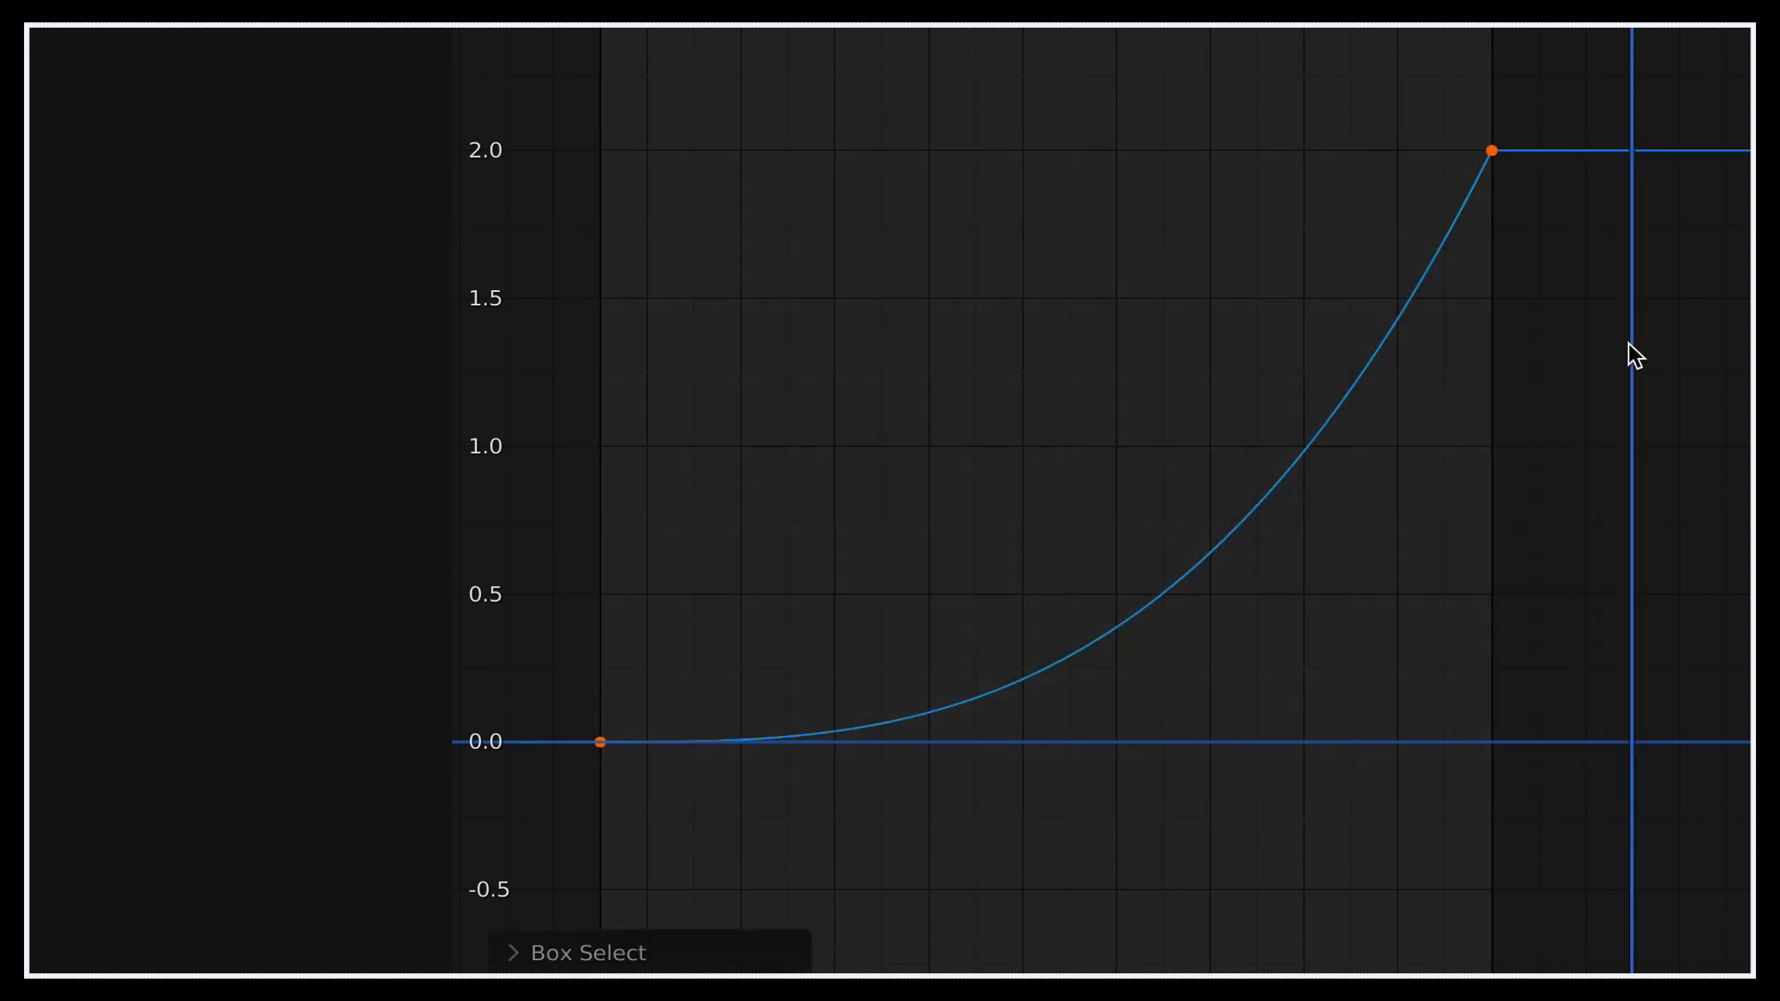
pyautogui.click(601, 742)
pyautogui.rightClick(623, 753)
pyautogui.moveTo(623, 753)
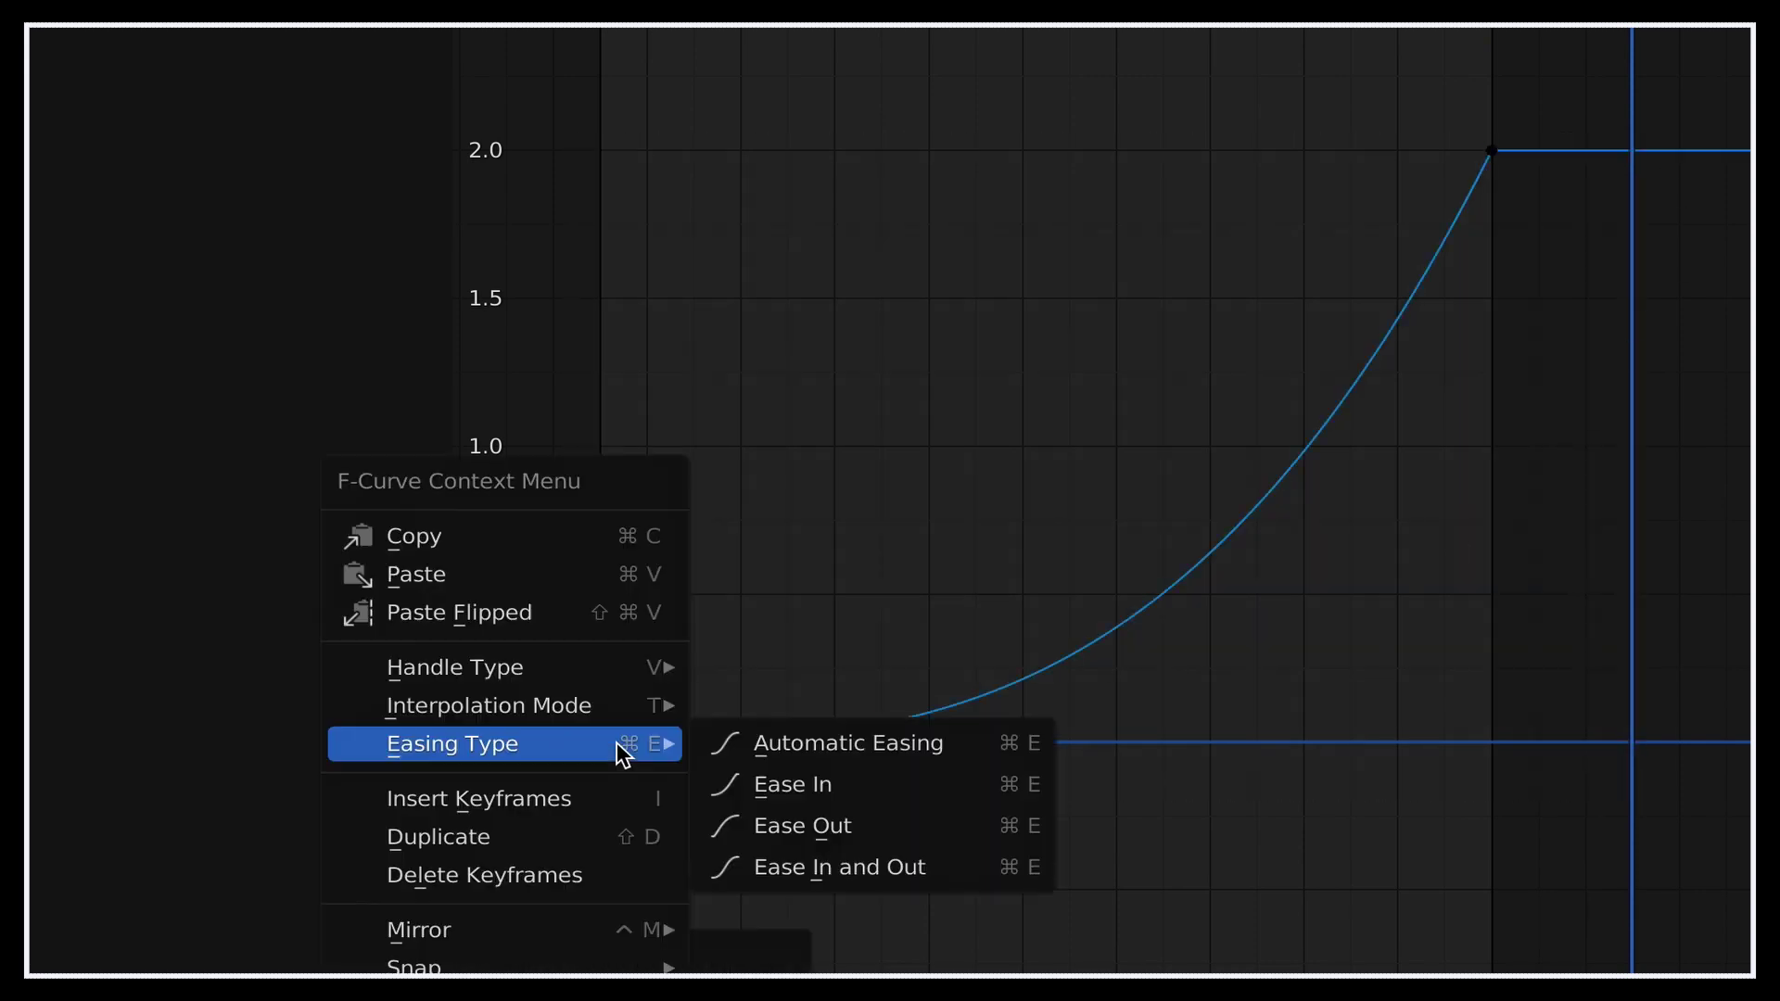
pyautogui.click(874, 784)
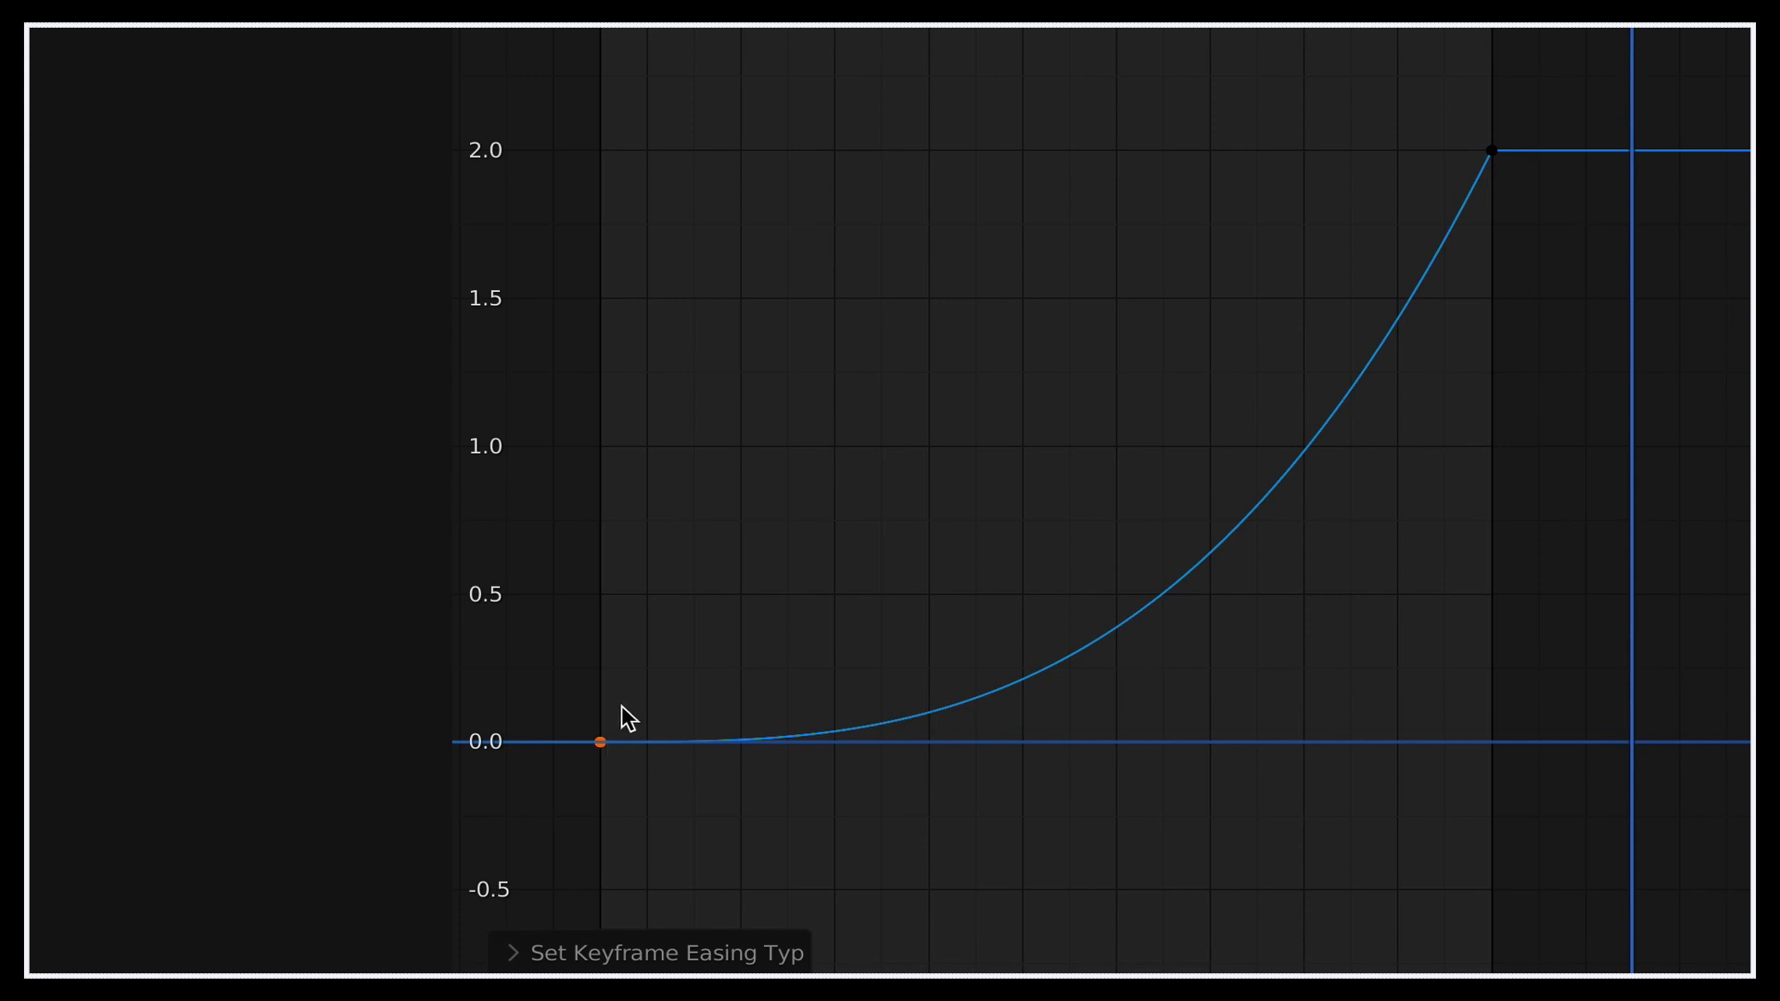
# - Switch the curve's easing to Ease Out, then to Ease In and Out
pyautogui.rightClick(620, 714)
pyautogui.click(850, 788)
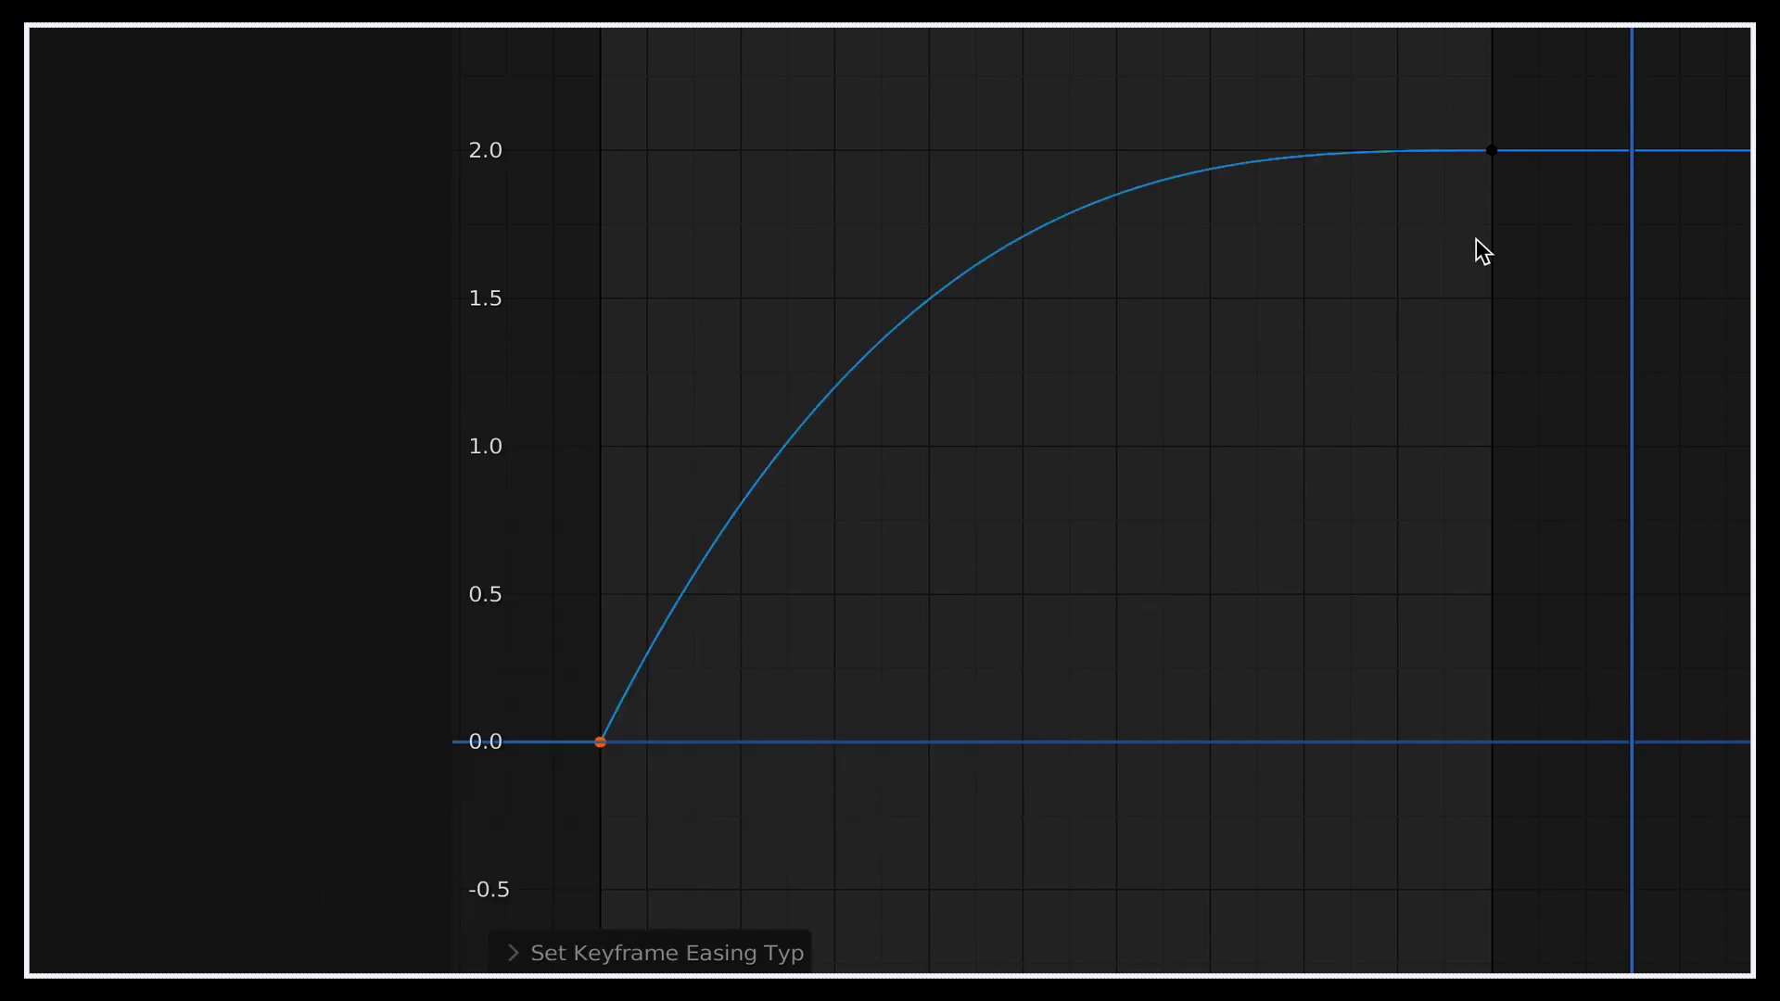
pyautogui.rightClick(688, 705)
pyautogui.moveTo(705, 703)
pyautogui.click(916, 821)
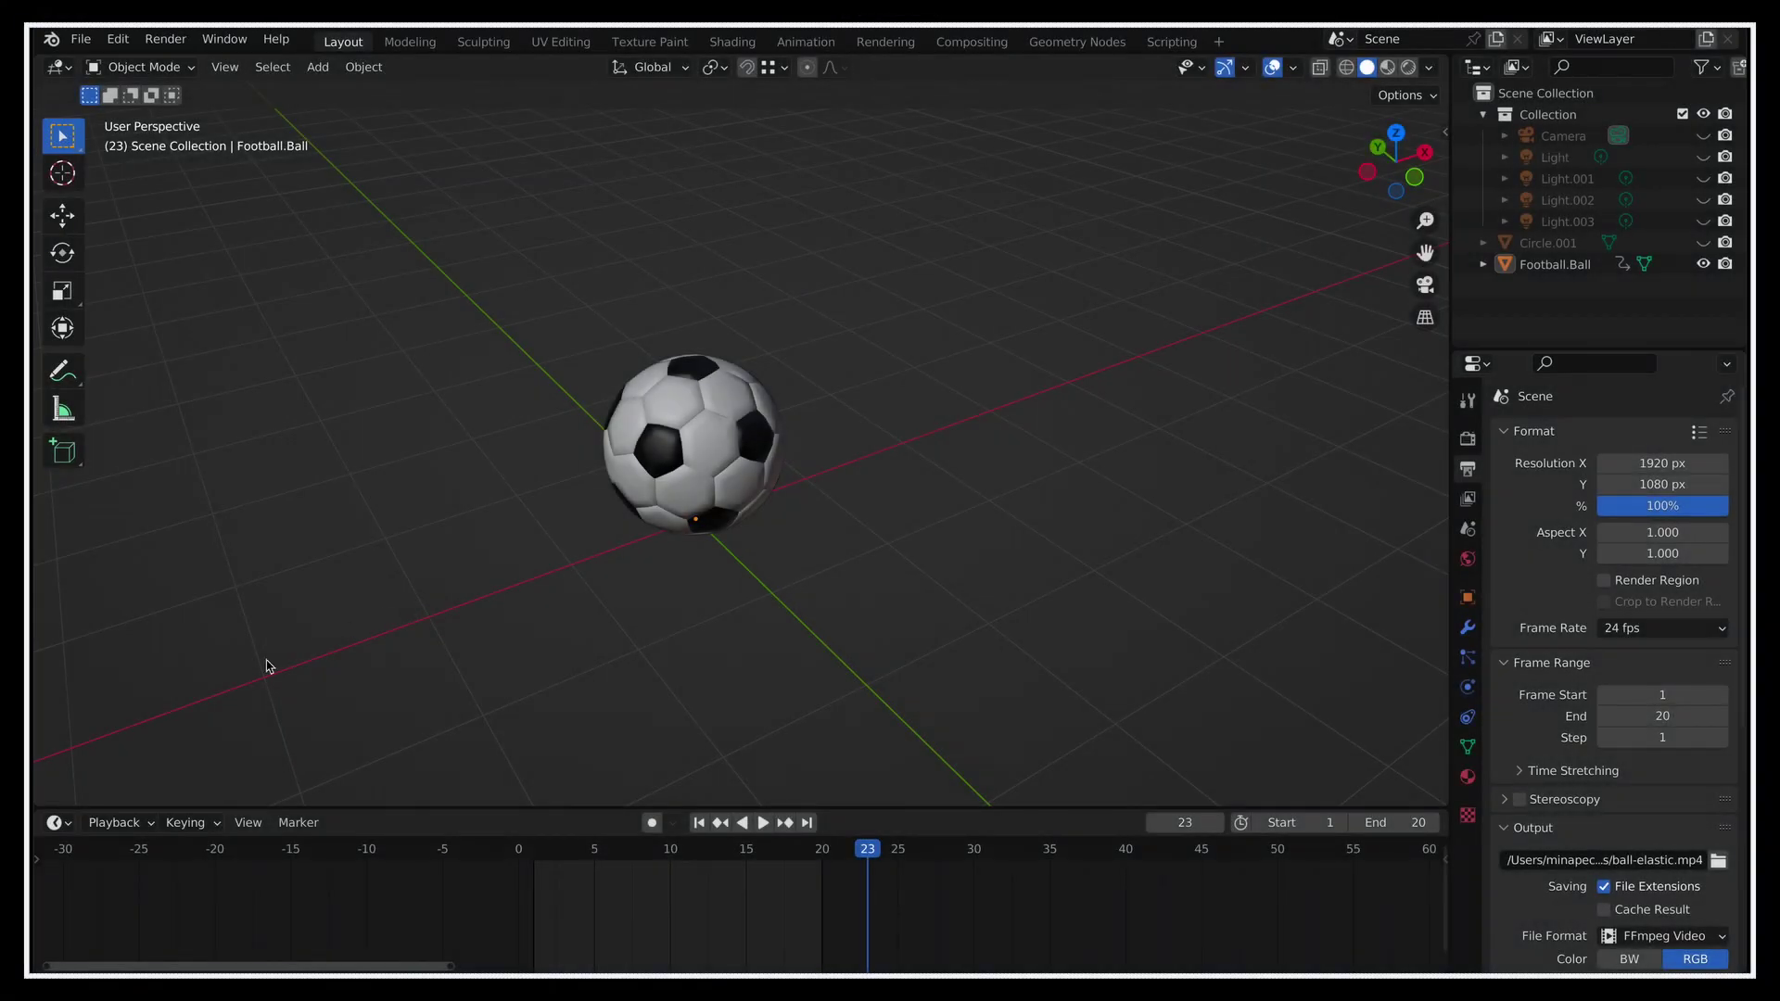
# - Switch the timeline to a taller Graph Editor, select the football and play its animation
pyautogui.click(67, 823)
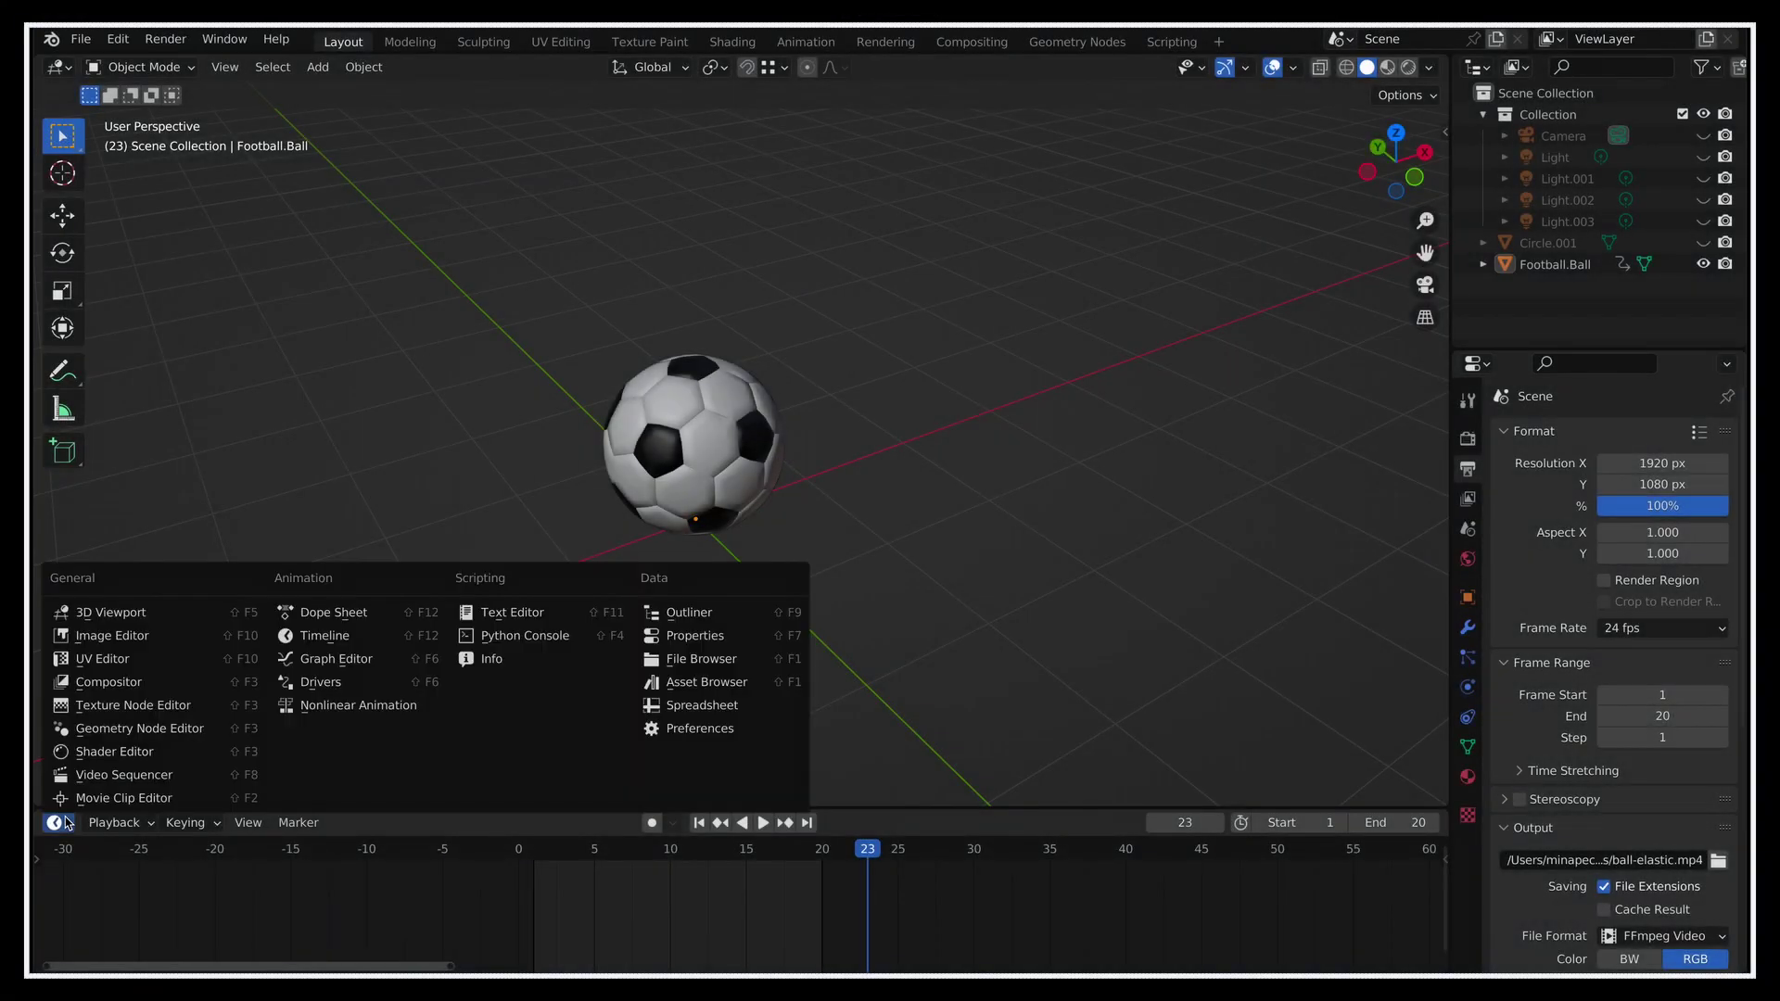
pyautogui.click(387, 658)
pyautogui.moveTo(581, 808); pyautogui.dragTo(598, 593)
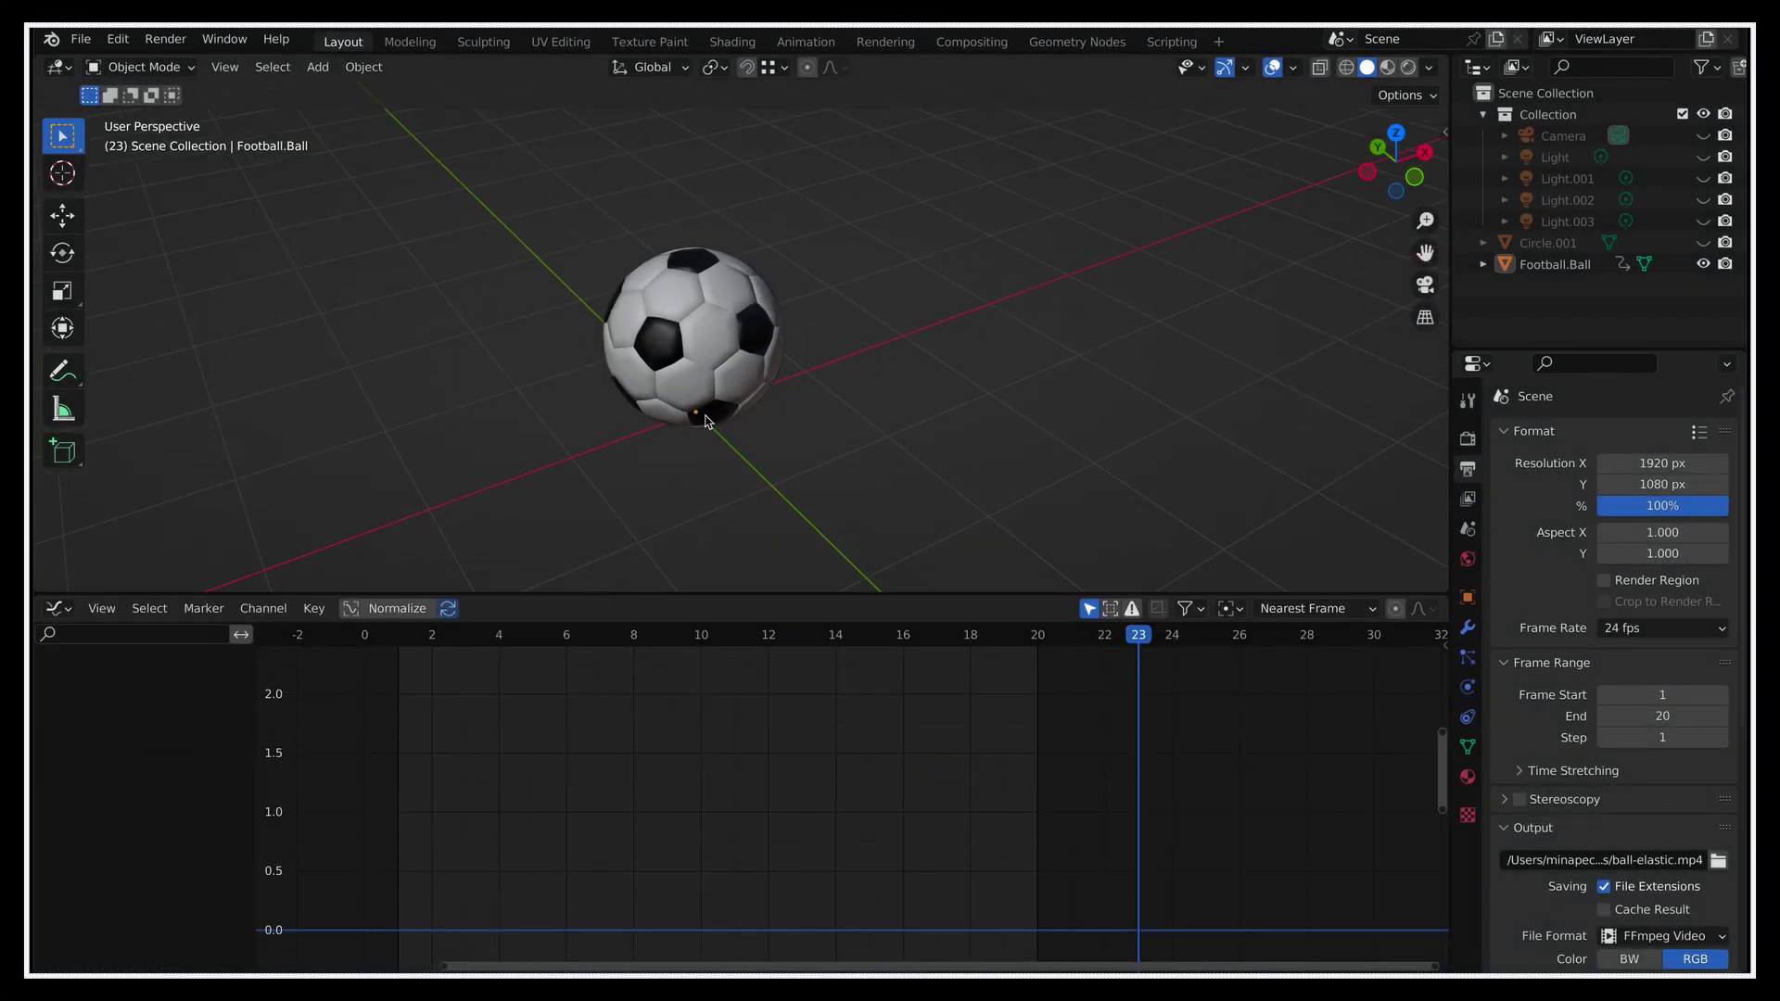
pyautogui.click(709, 361)
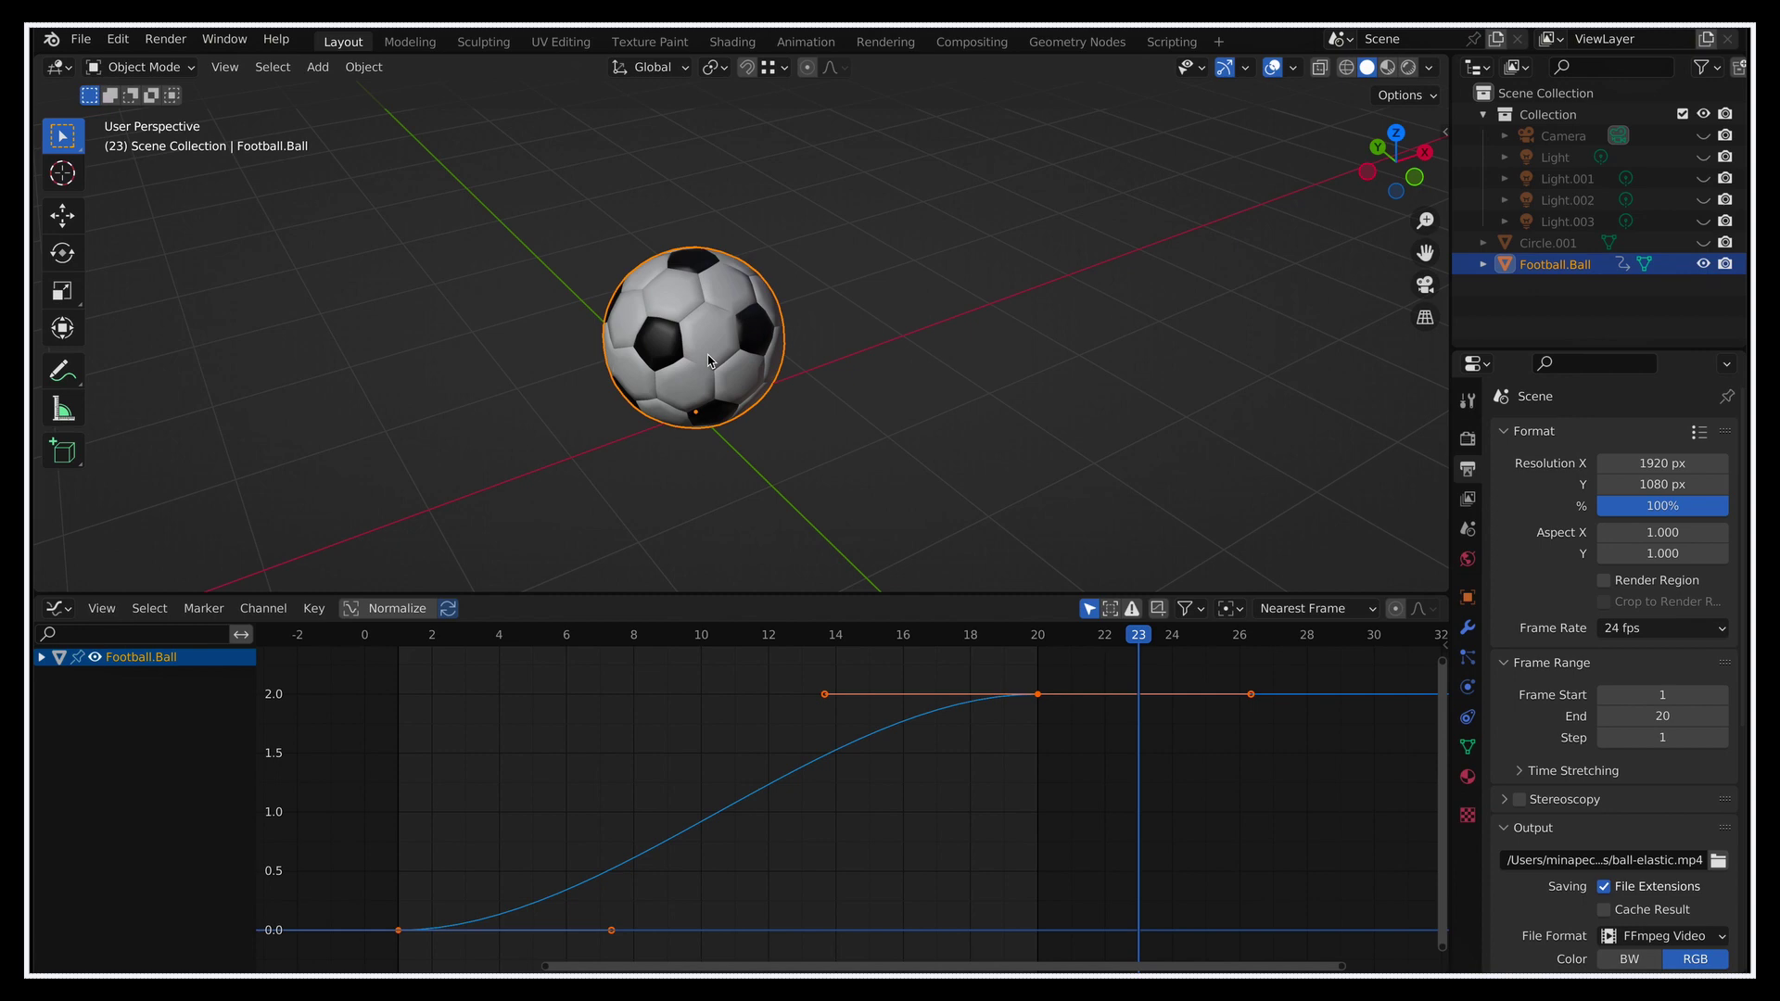
pyautogui.press('space')
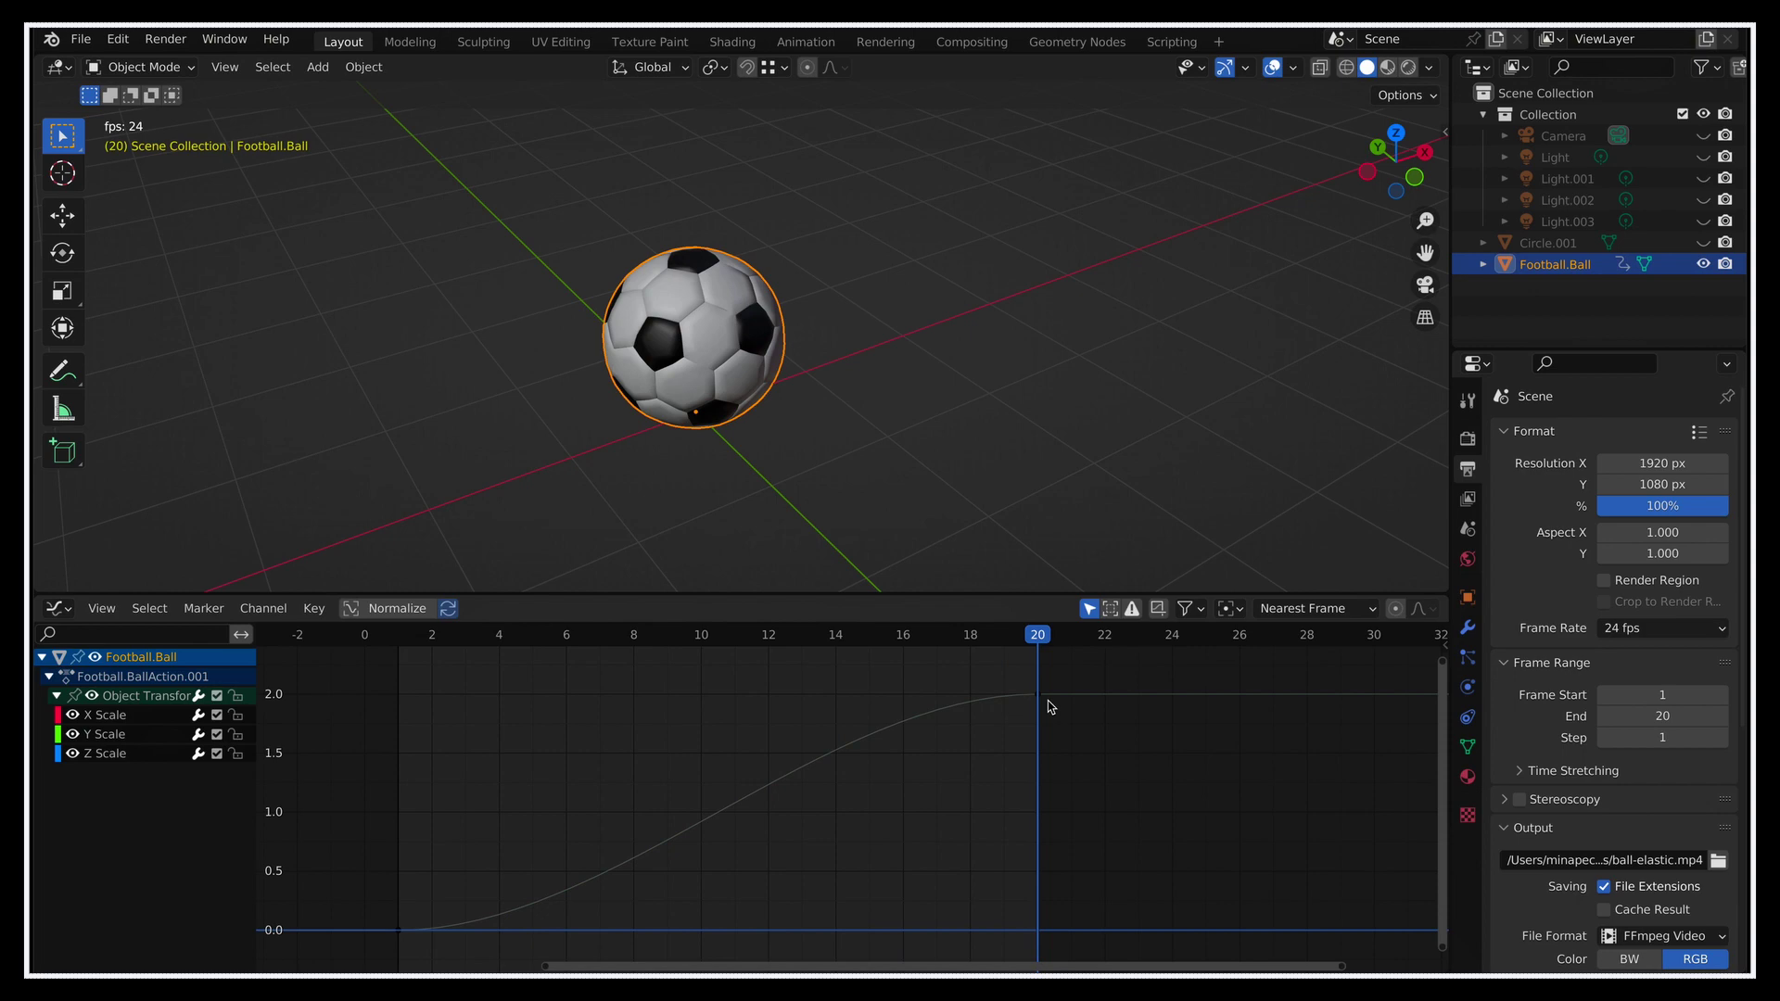
pyautogui.press('Escape')
# - Show the X, Y and Z Scale curves in turn and select X Scale's frame-20 keyframe
pyautogui.click(146, 716)
pyautogui.click(148, 736)
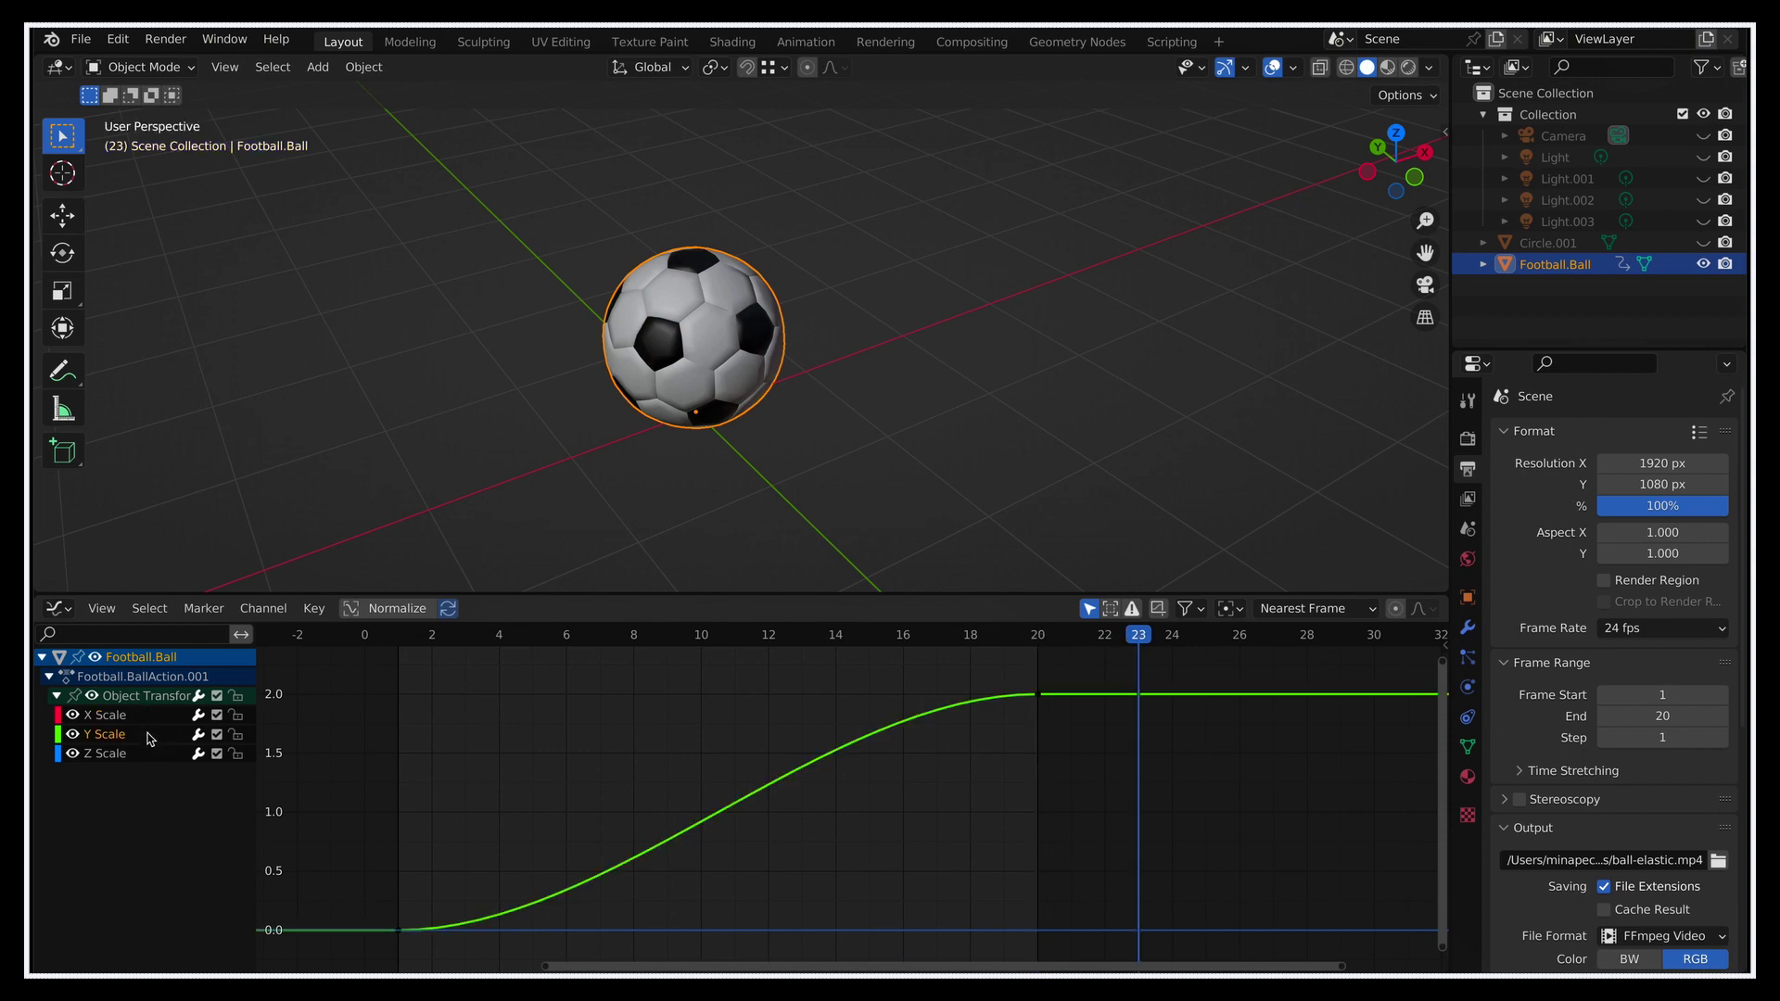
pyautogui.click(151, 757)
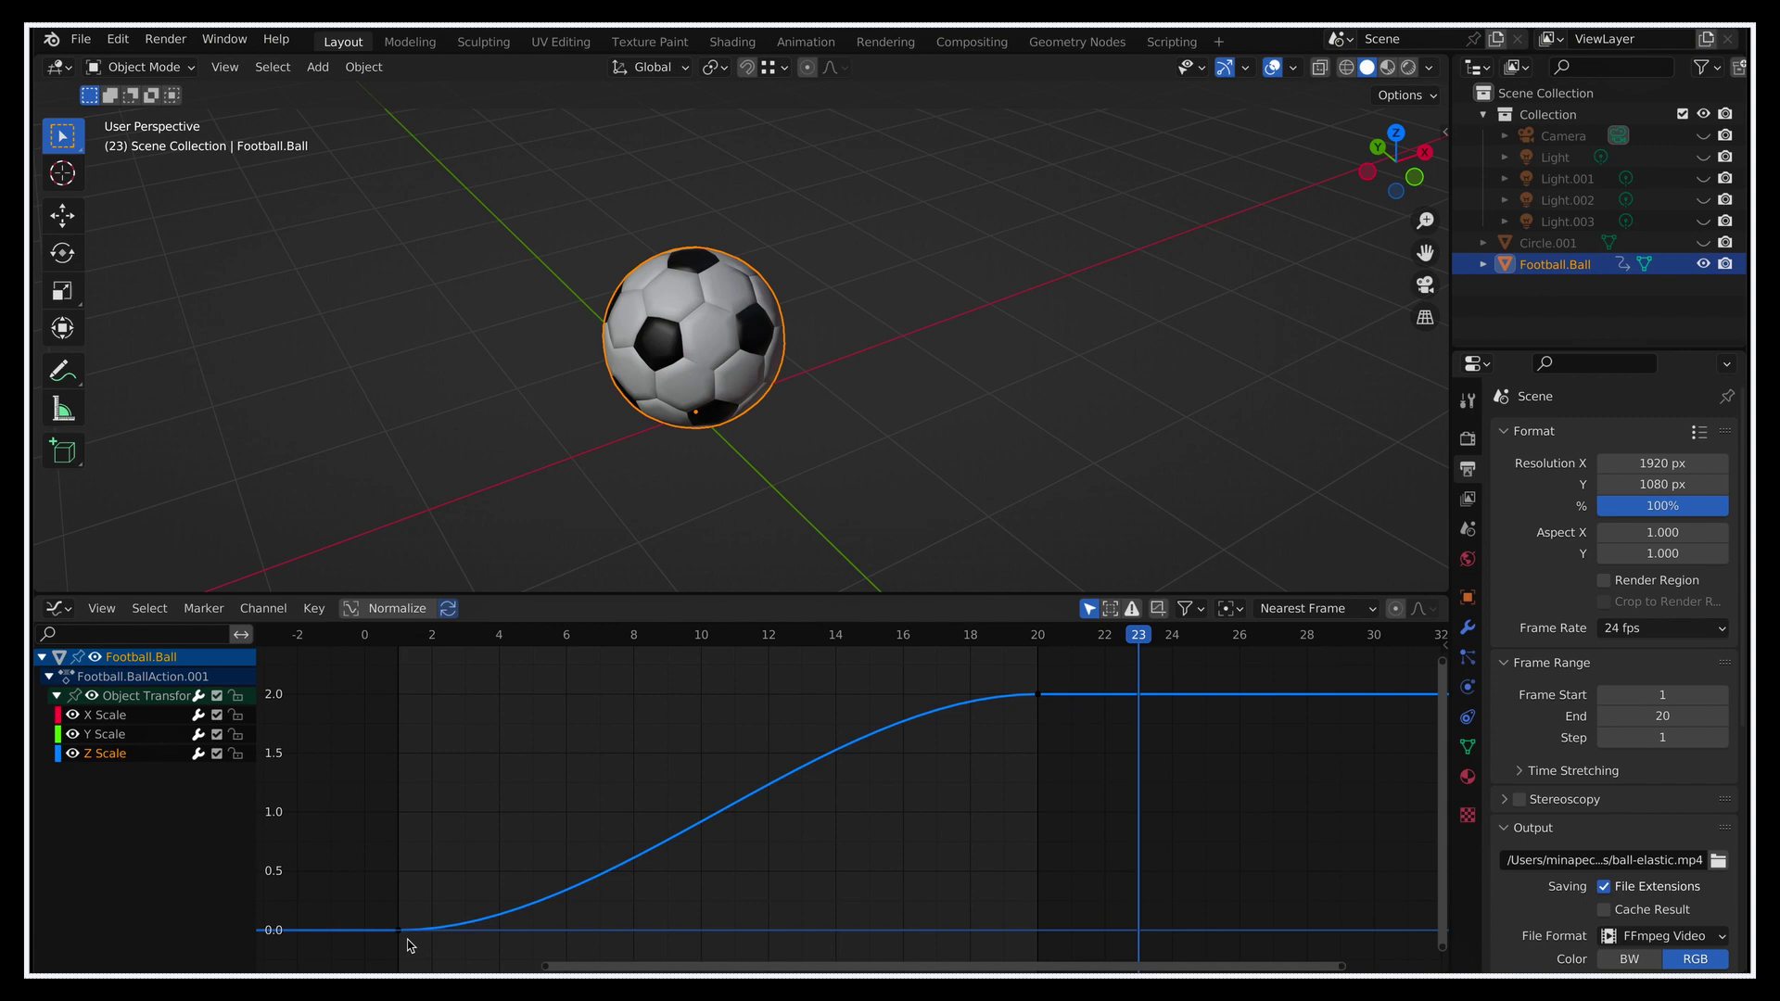
pyautogui.click(1060, 732)
pyautogui.press('Left')
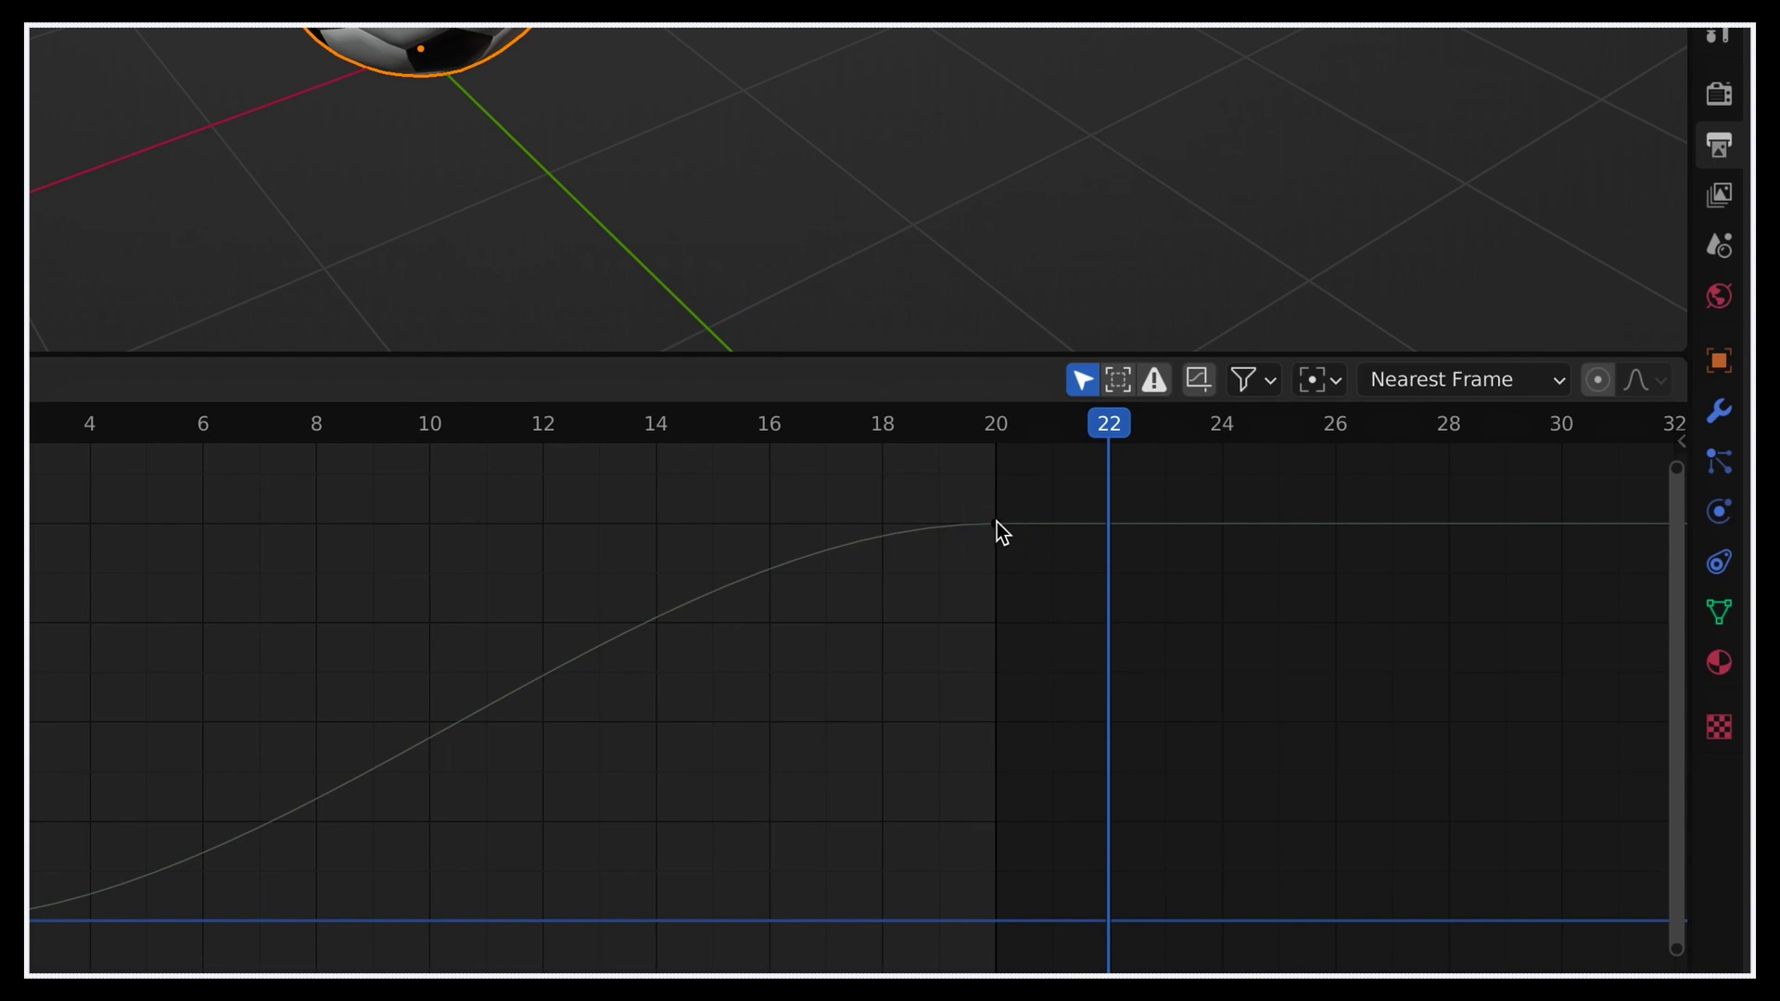
pyautogui.click(998, 524)
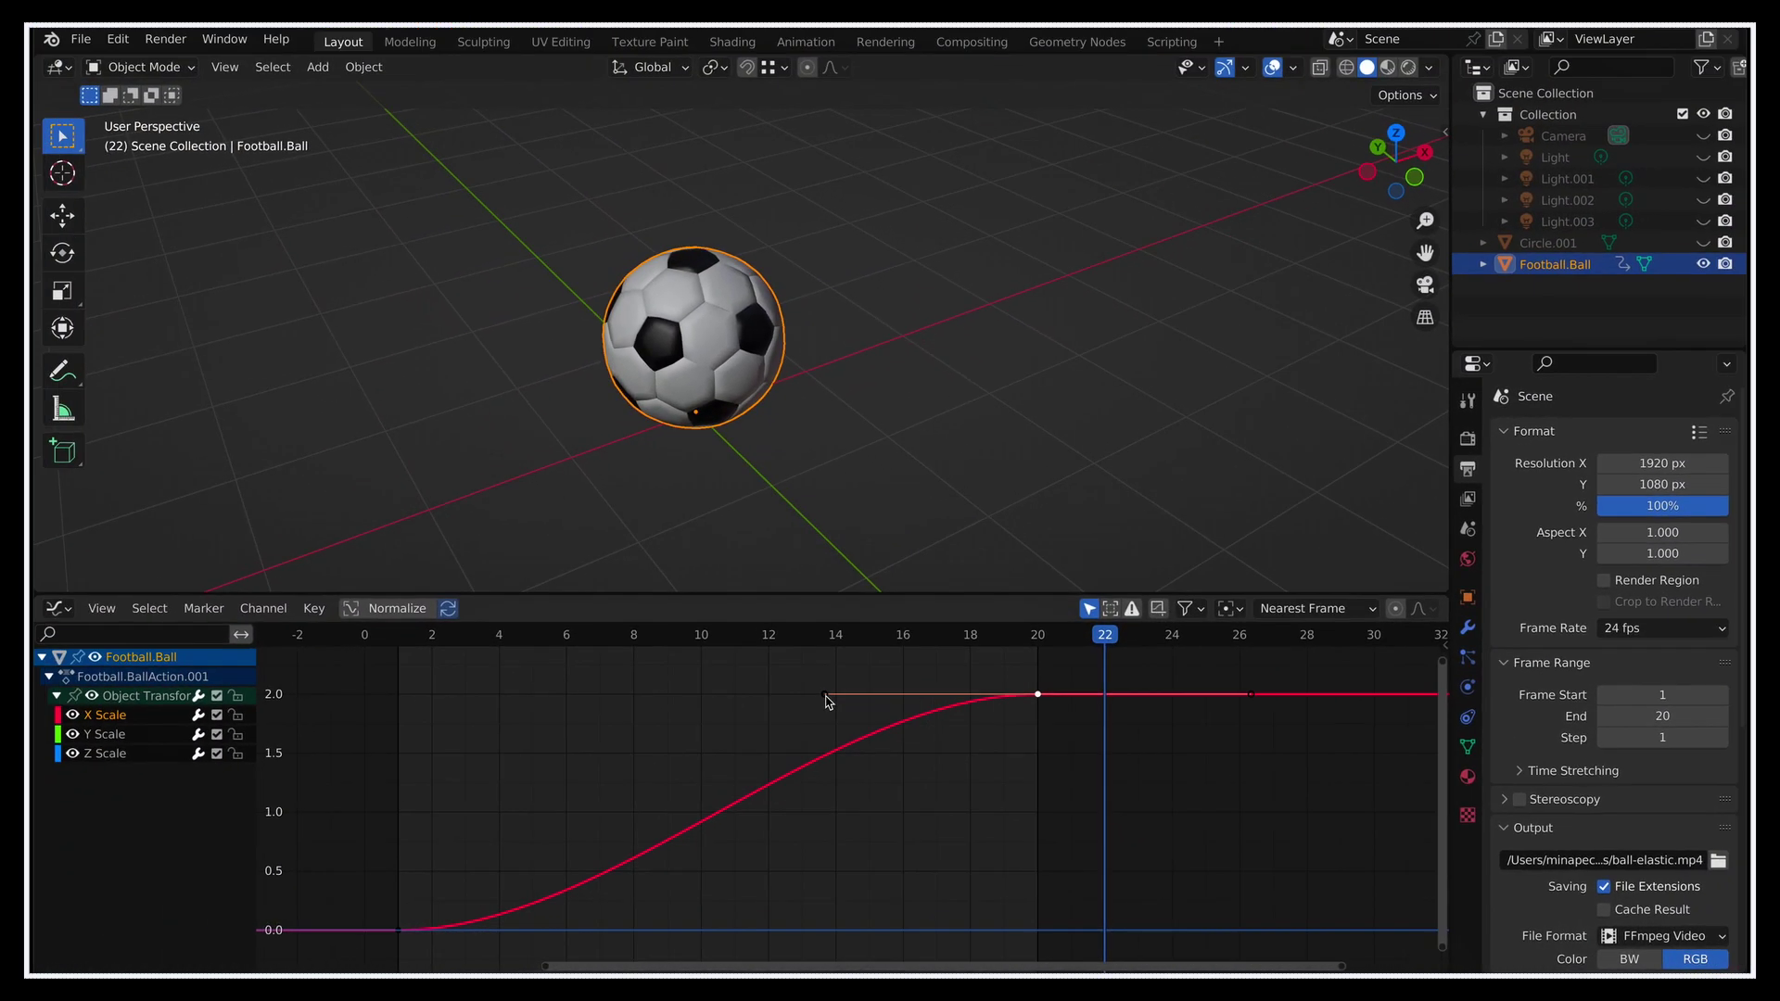
# - Reshape the frame-1 and frame-20 keyframe handles and play back to check the motion
pyautogui.moveTo(826, 702)
pyautogui.mouseDown()
pyautogui.moveTo(899, 774)
pyautogui.moveTo(848, 710)
pyautogui.mouseUp()
pyautogui.moveTo(351, 895); pyautogui.dragTo(440, 940)
pyautogui.moveTo(612, 930); pyautogui.dragTo(588, 807)
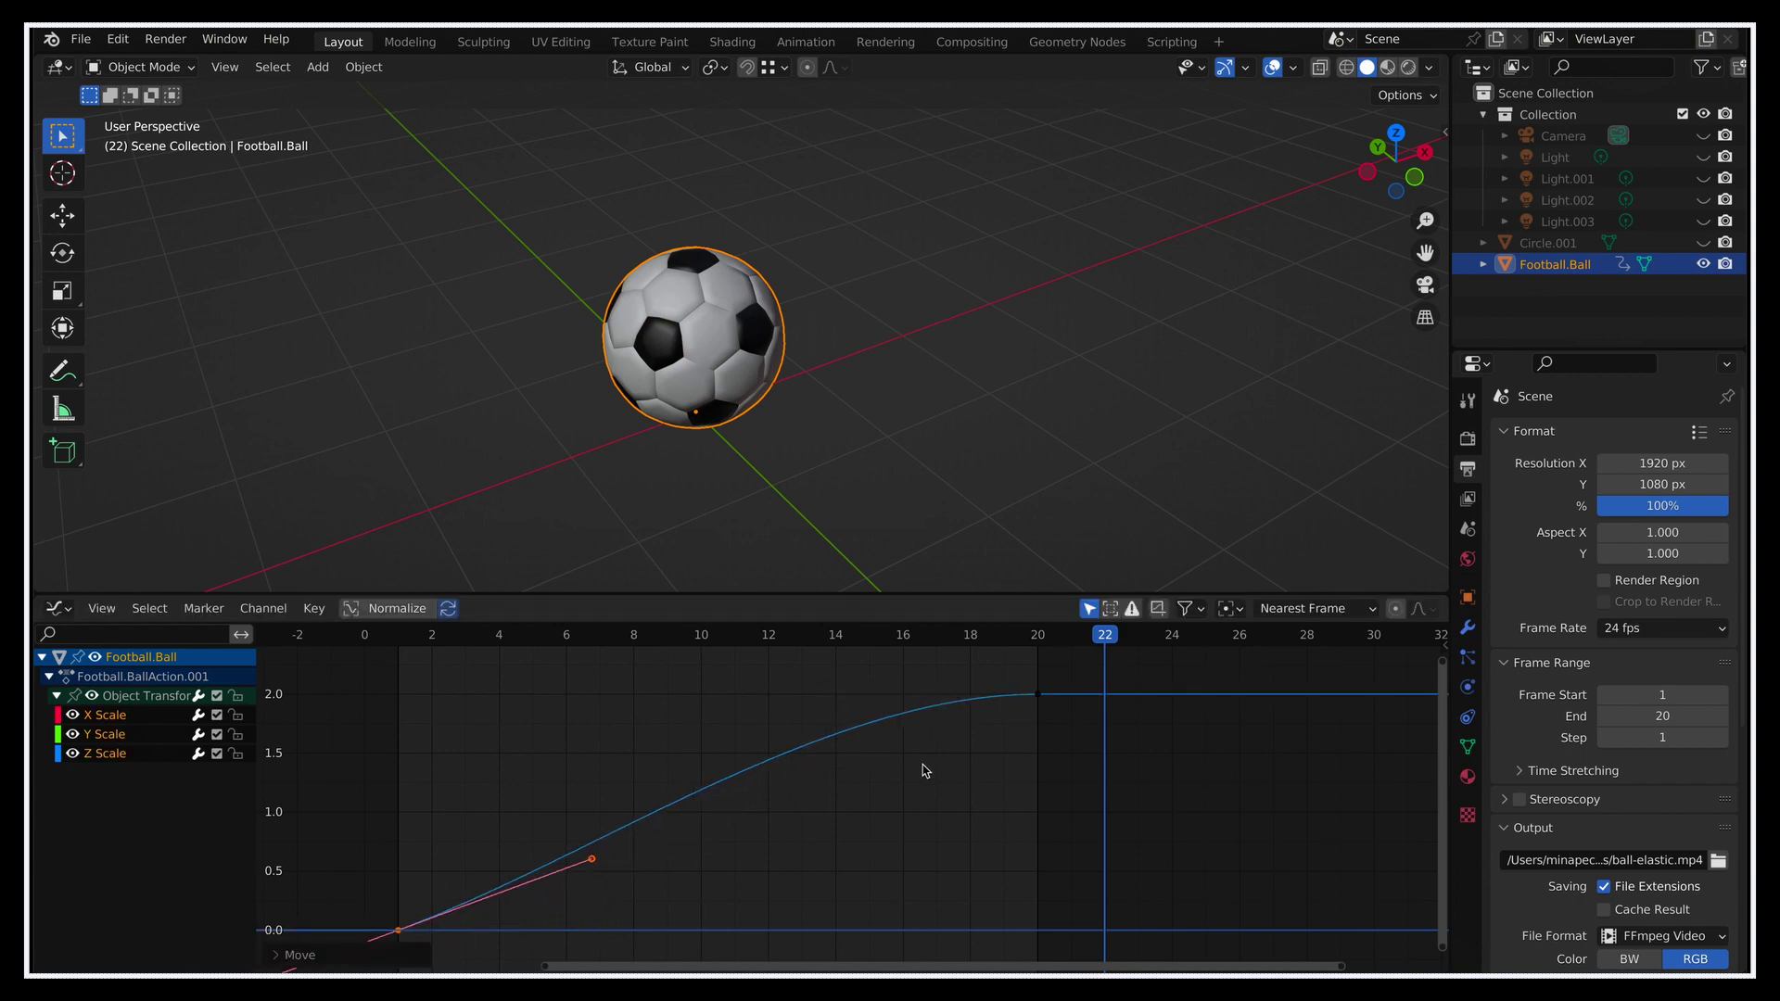
pyautogui.click(1038, 697)
pyautogui.moveTo(830, 696); pyautogui.dragTo(846, 766)
pyautogui.click(1069, 807)
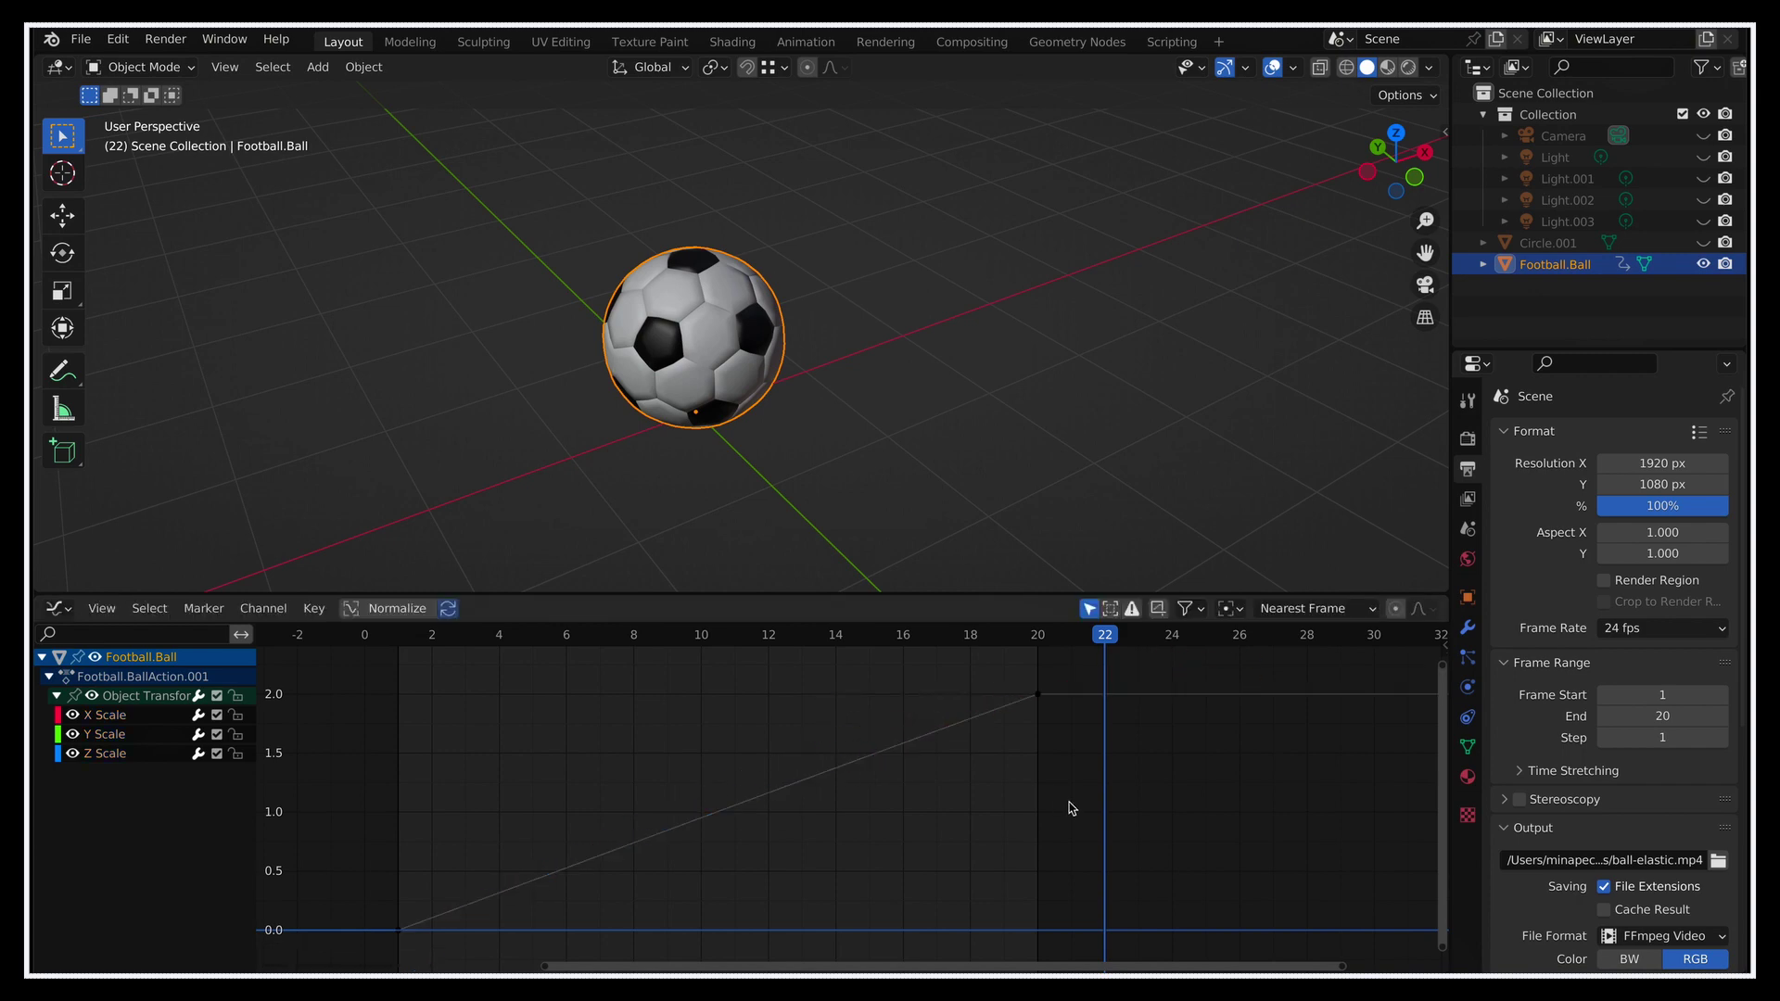
pyautogui.press('space')
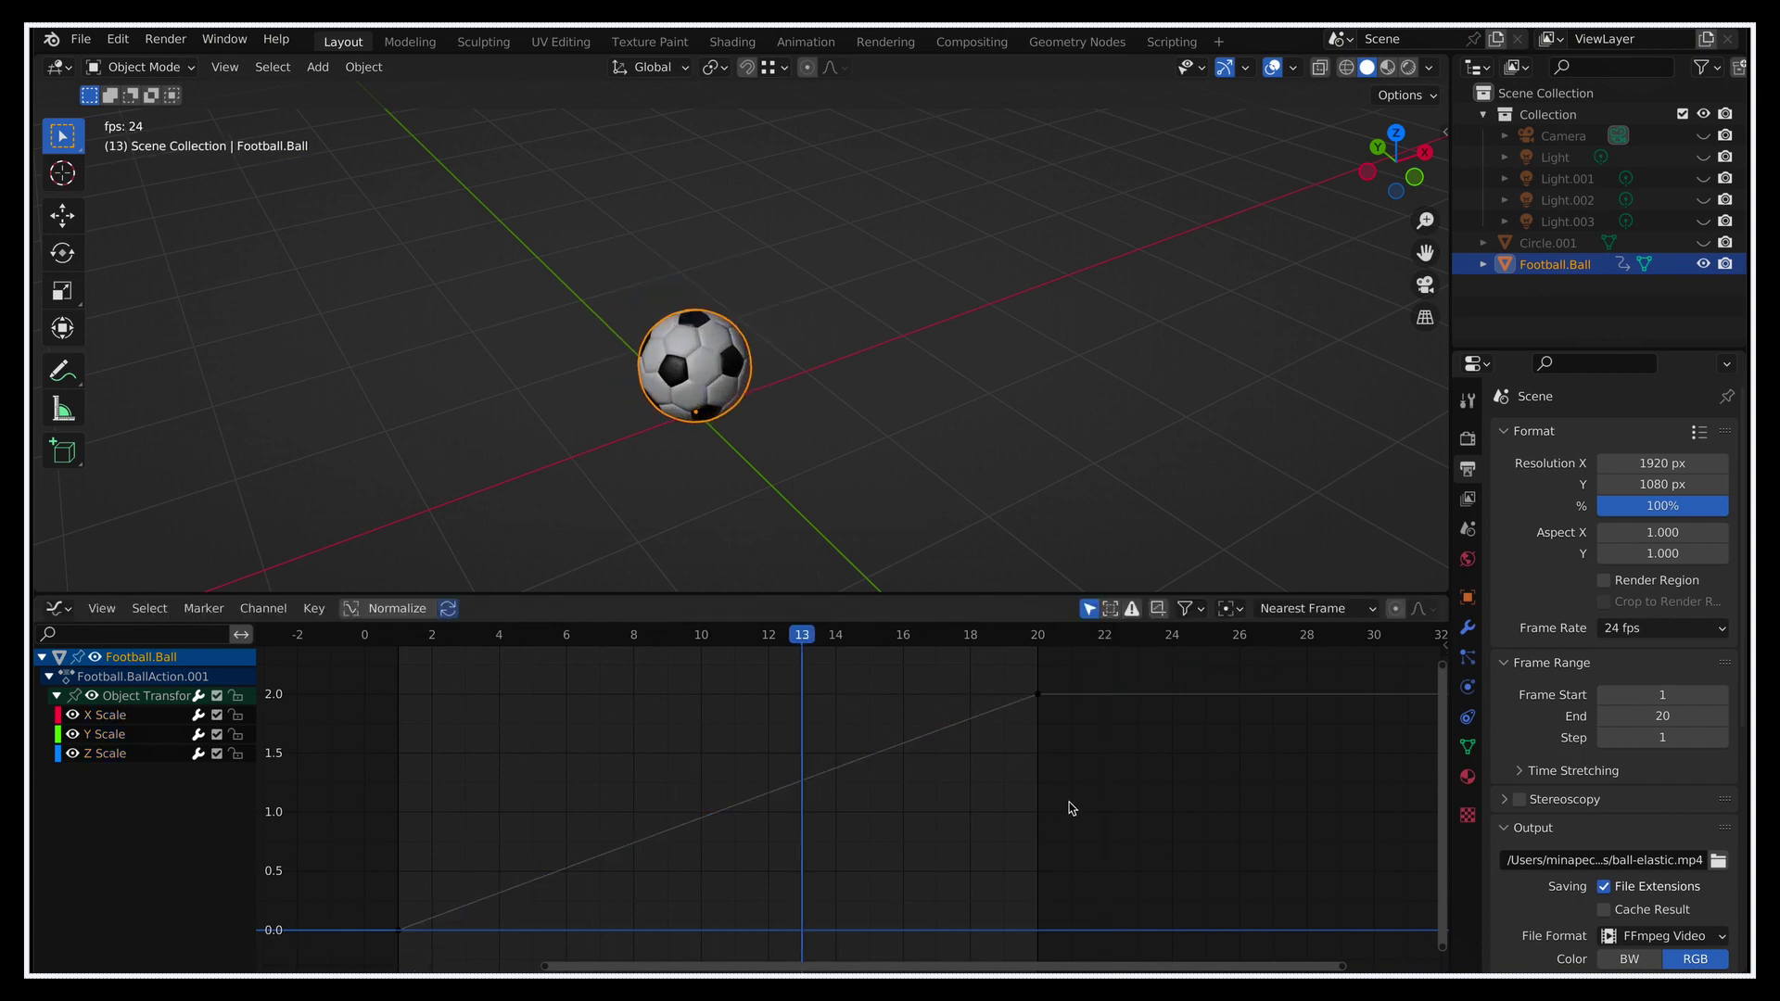
pyautogui.press('space')
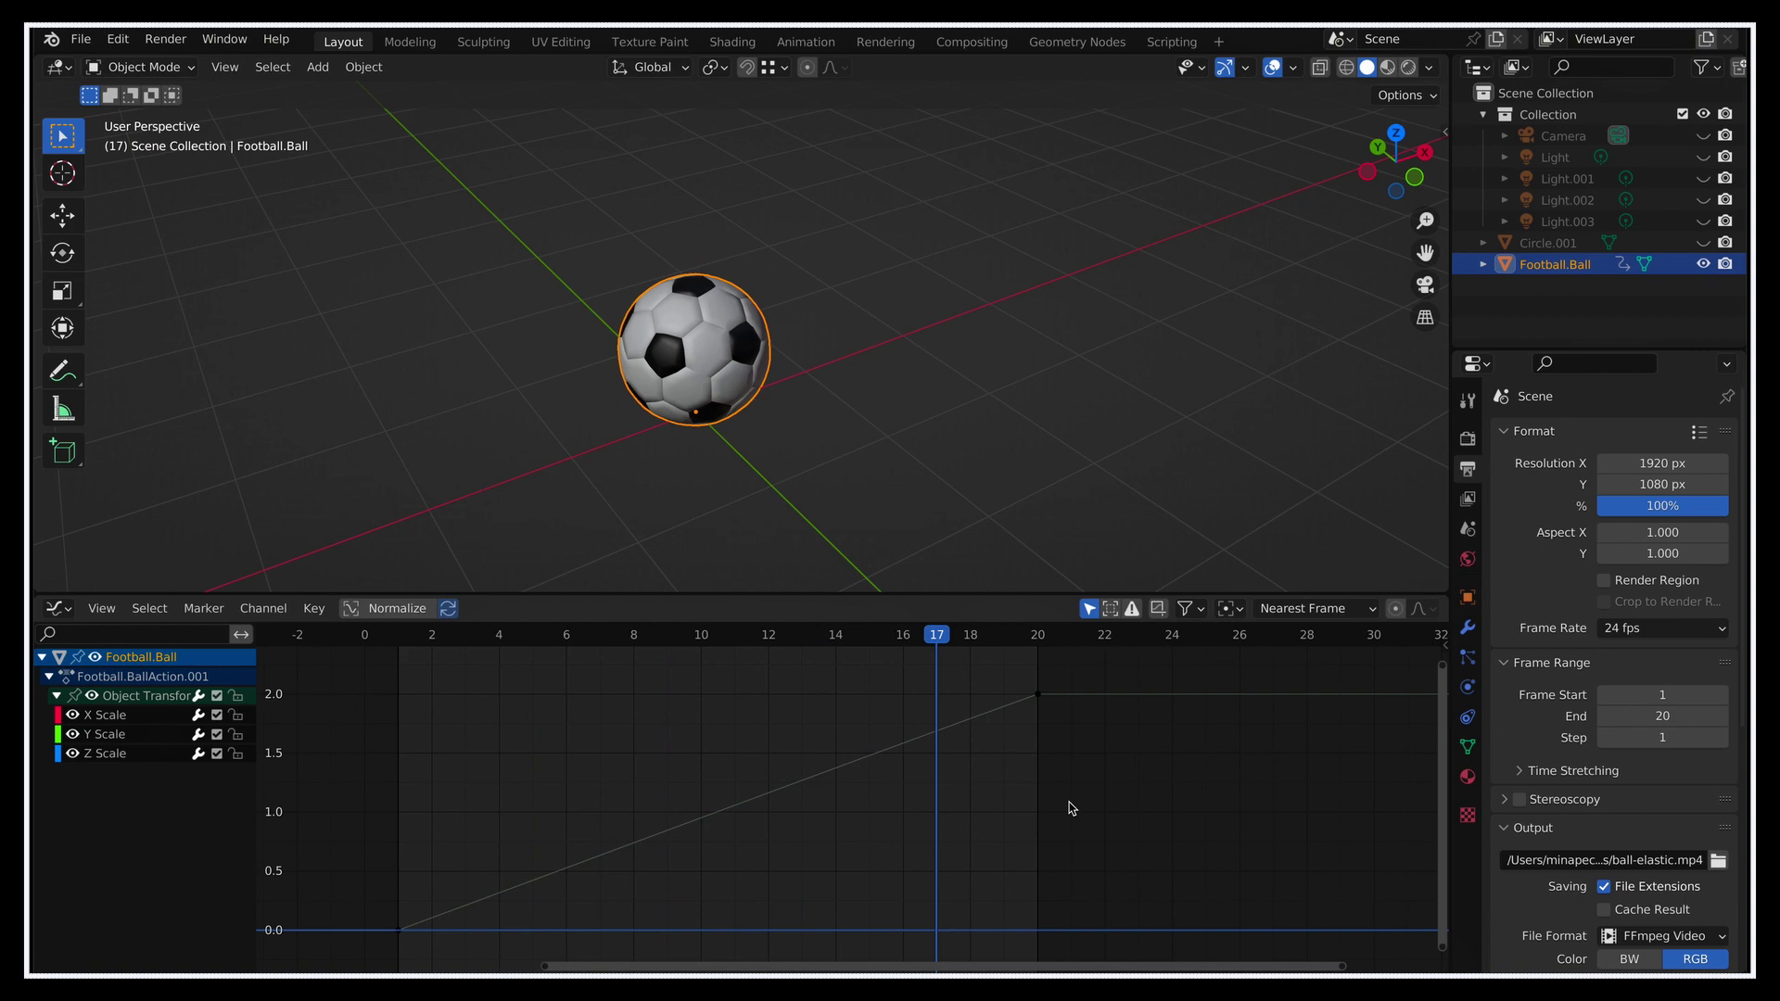
# - At frame 22, undo the curve straightening and tilt the frame-20 keyframe's handles
pyautogui.click(1107, 637)
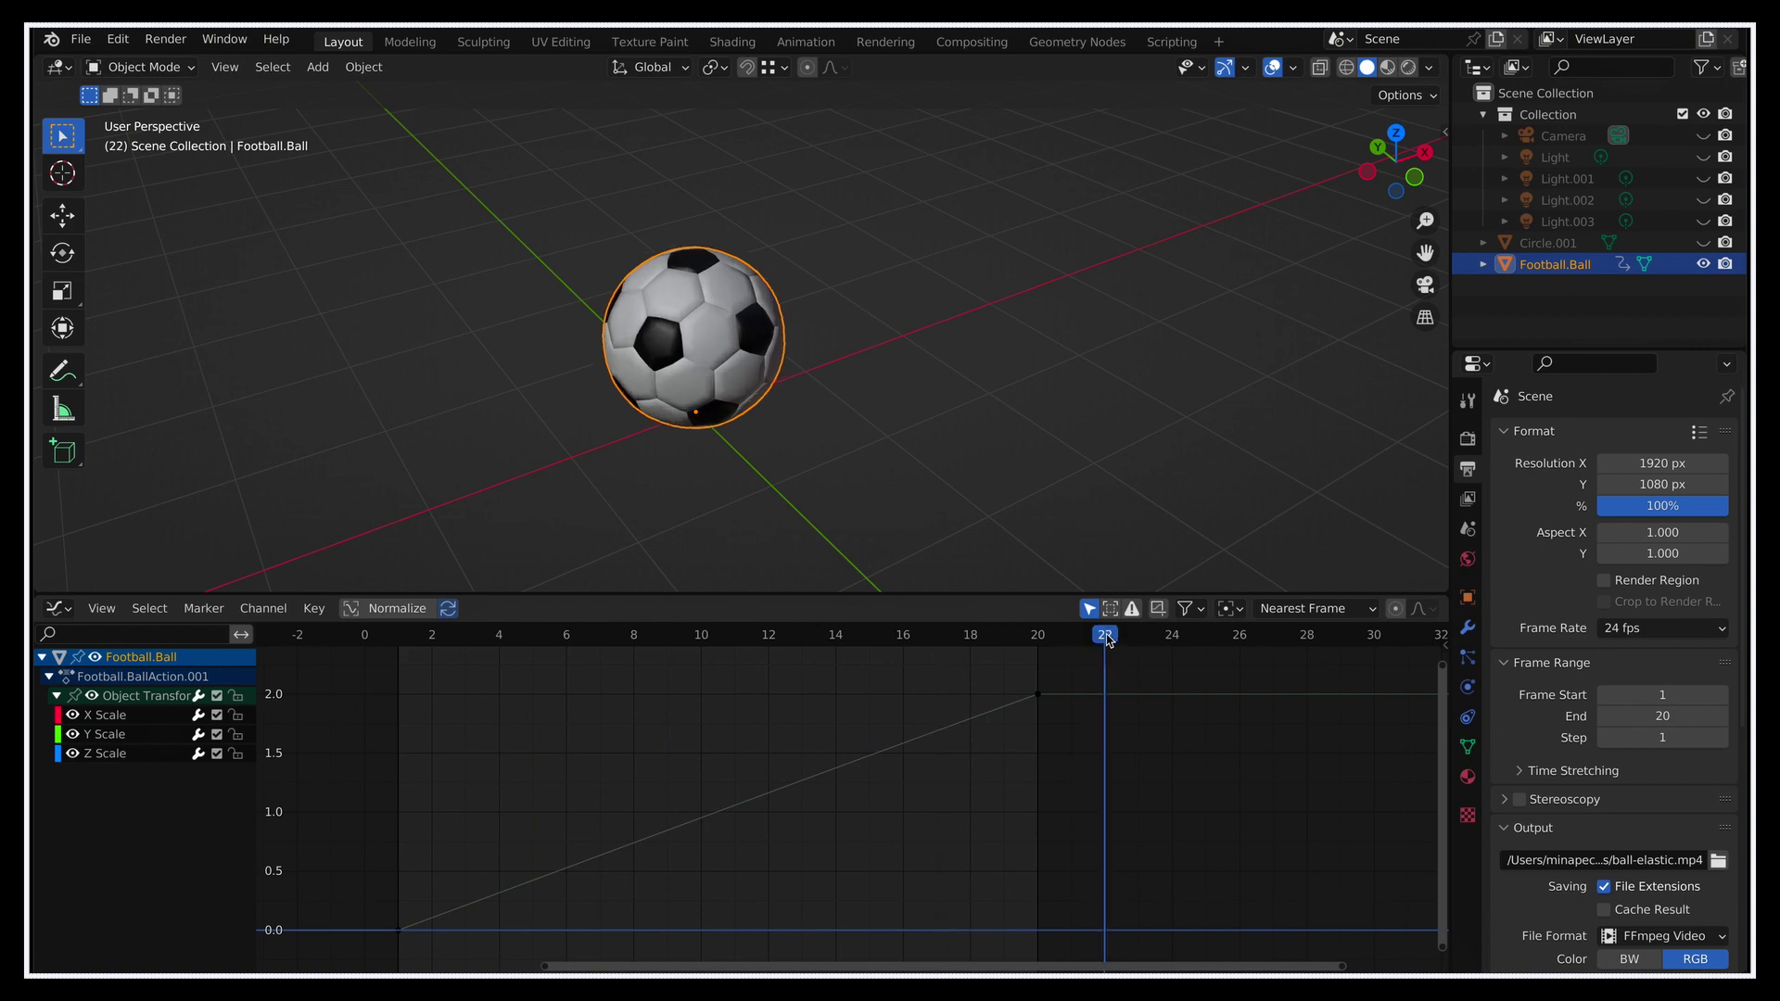
pyautogui.moveTo(373, 879); pyautogui.dragTo(588, 853)
pyautogui.press('g')
pyautogui.click(469, 937)
pyautogui.moveTo(1007, 664); pyautogui.dragTo(1076, 739)
pyautogui.press('g')
pyautogui.press('Escape')
# - Fit the whole curve into view and play the overshooting scale animation from frame 1
pyautogui.press('space')
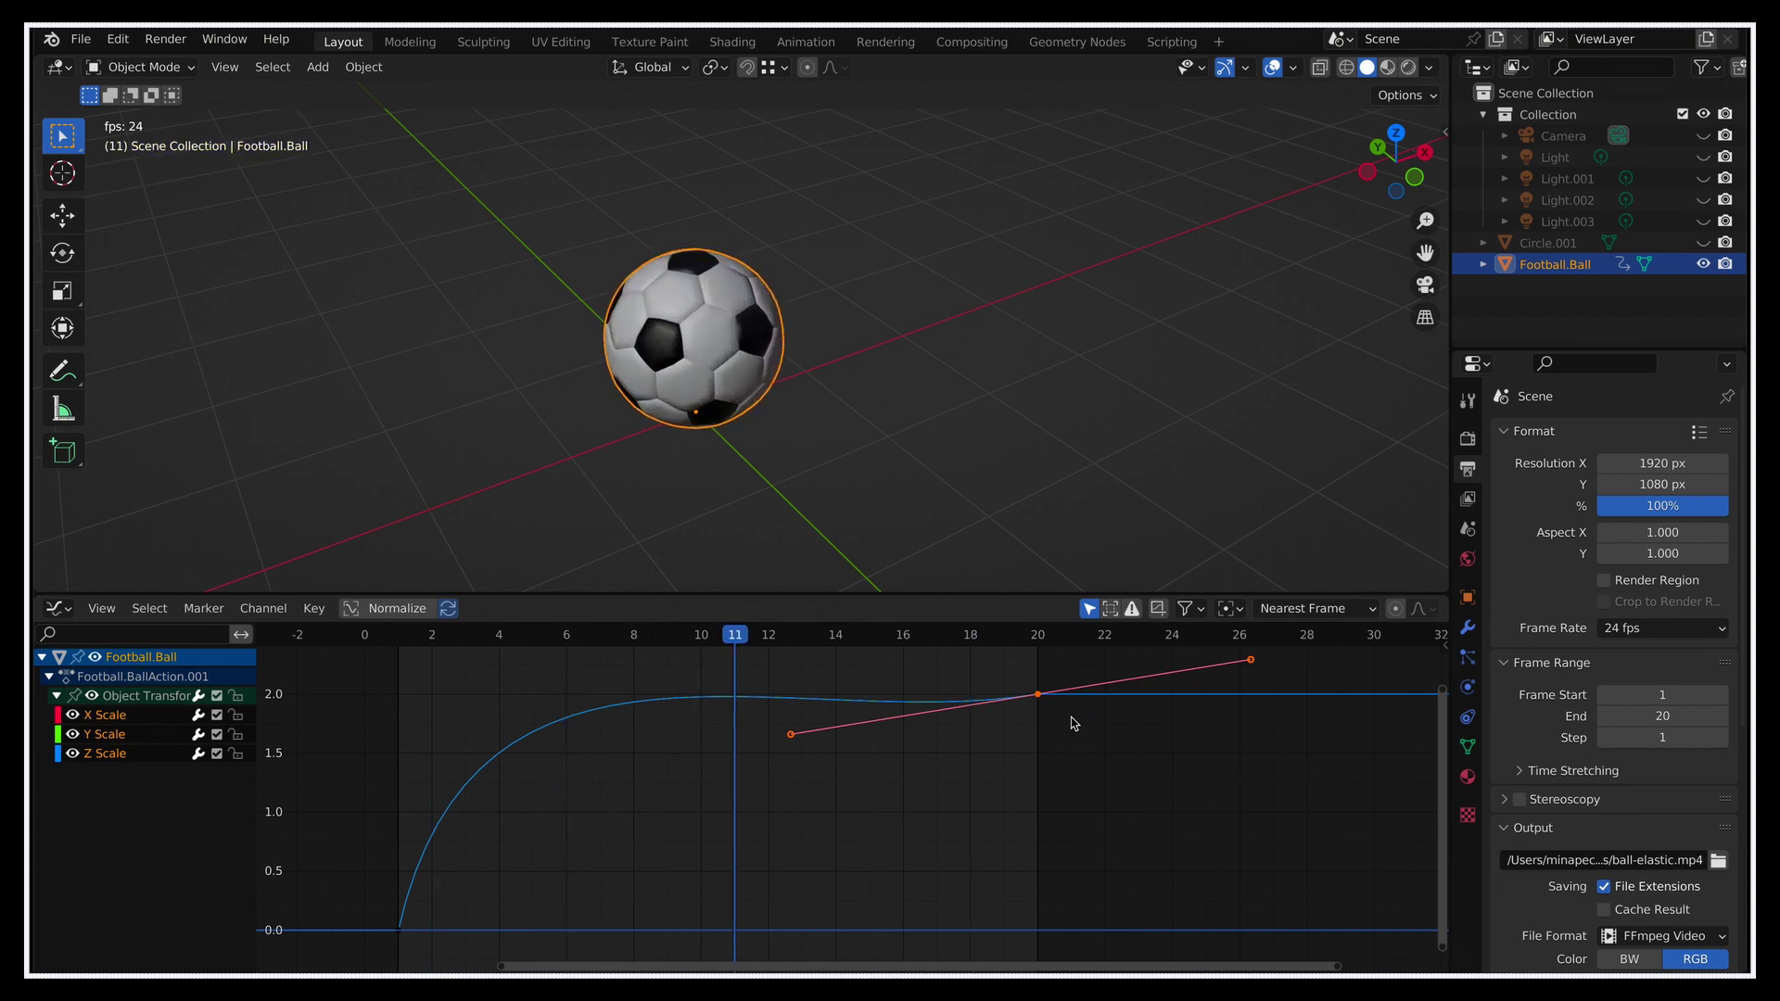
pyautogui.press('space')
pyautogui.press('Home')
pyautogui.click(358, 673)
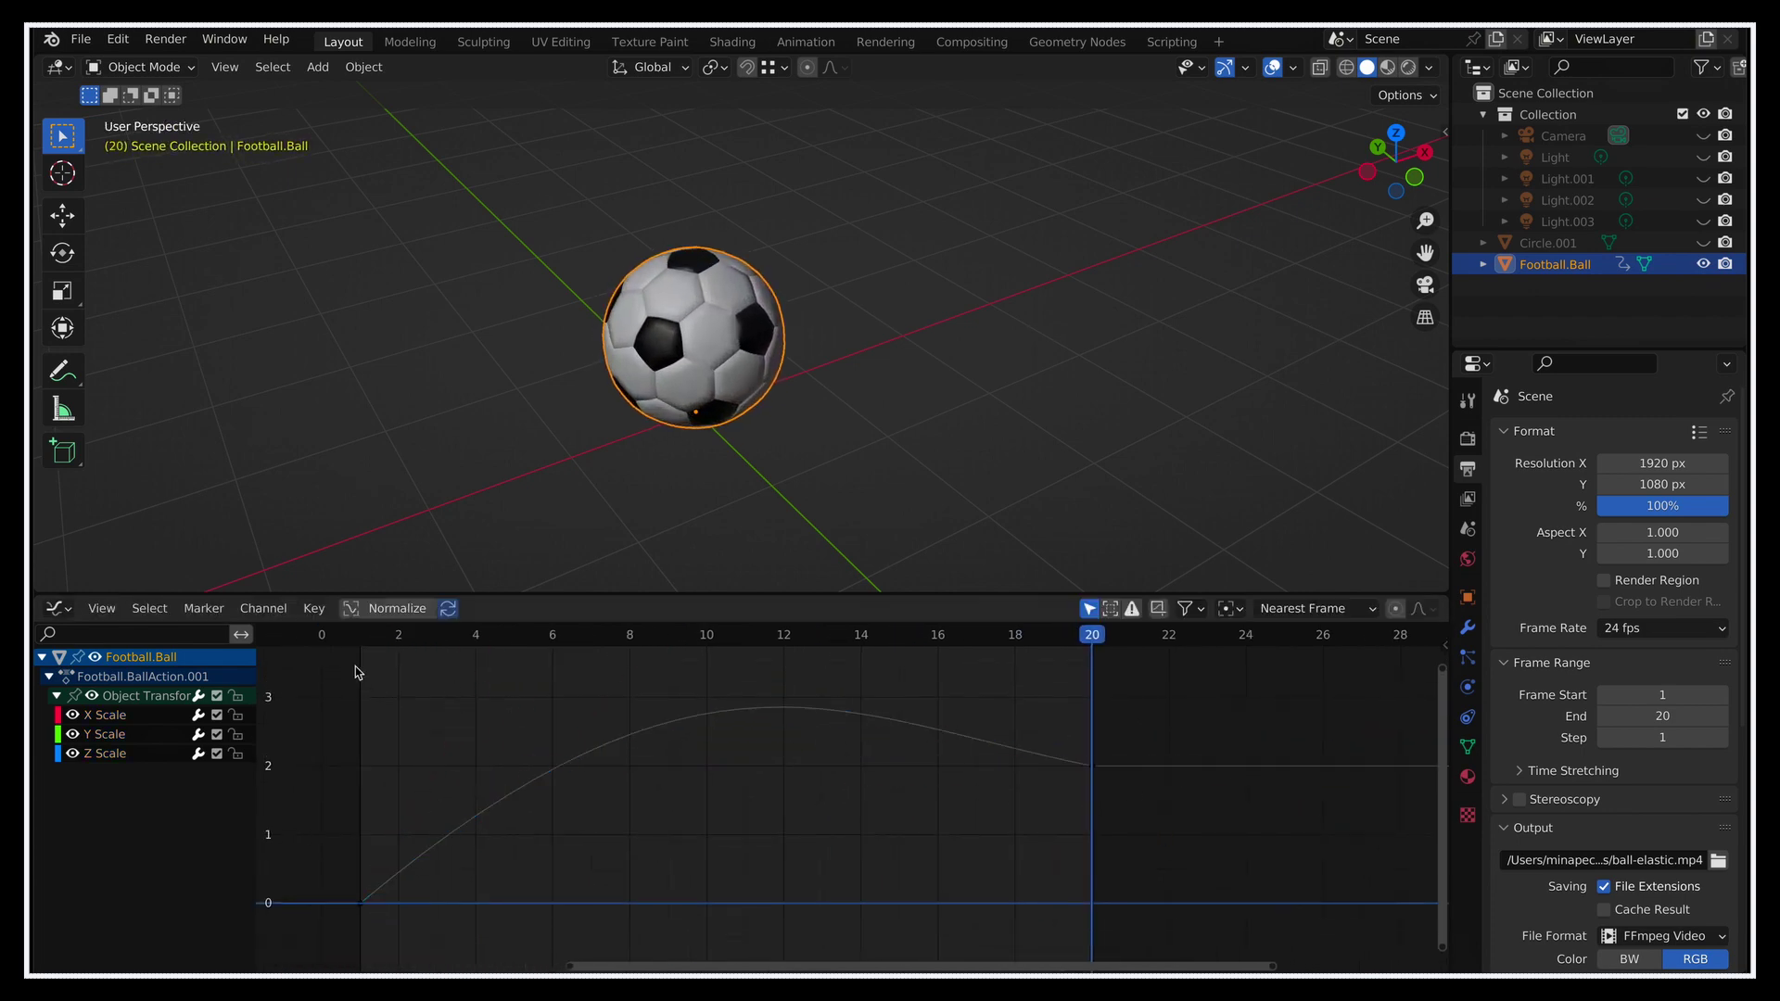
pyautogui.click(361, 639)
pyautogui.press('space')
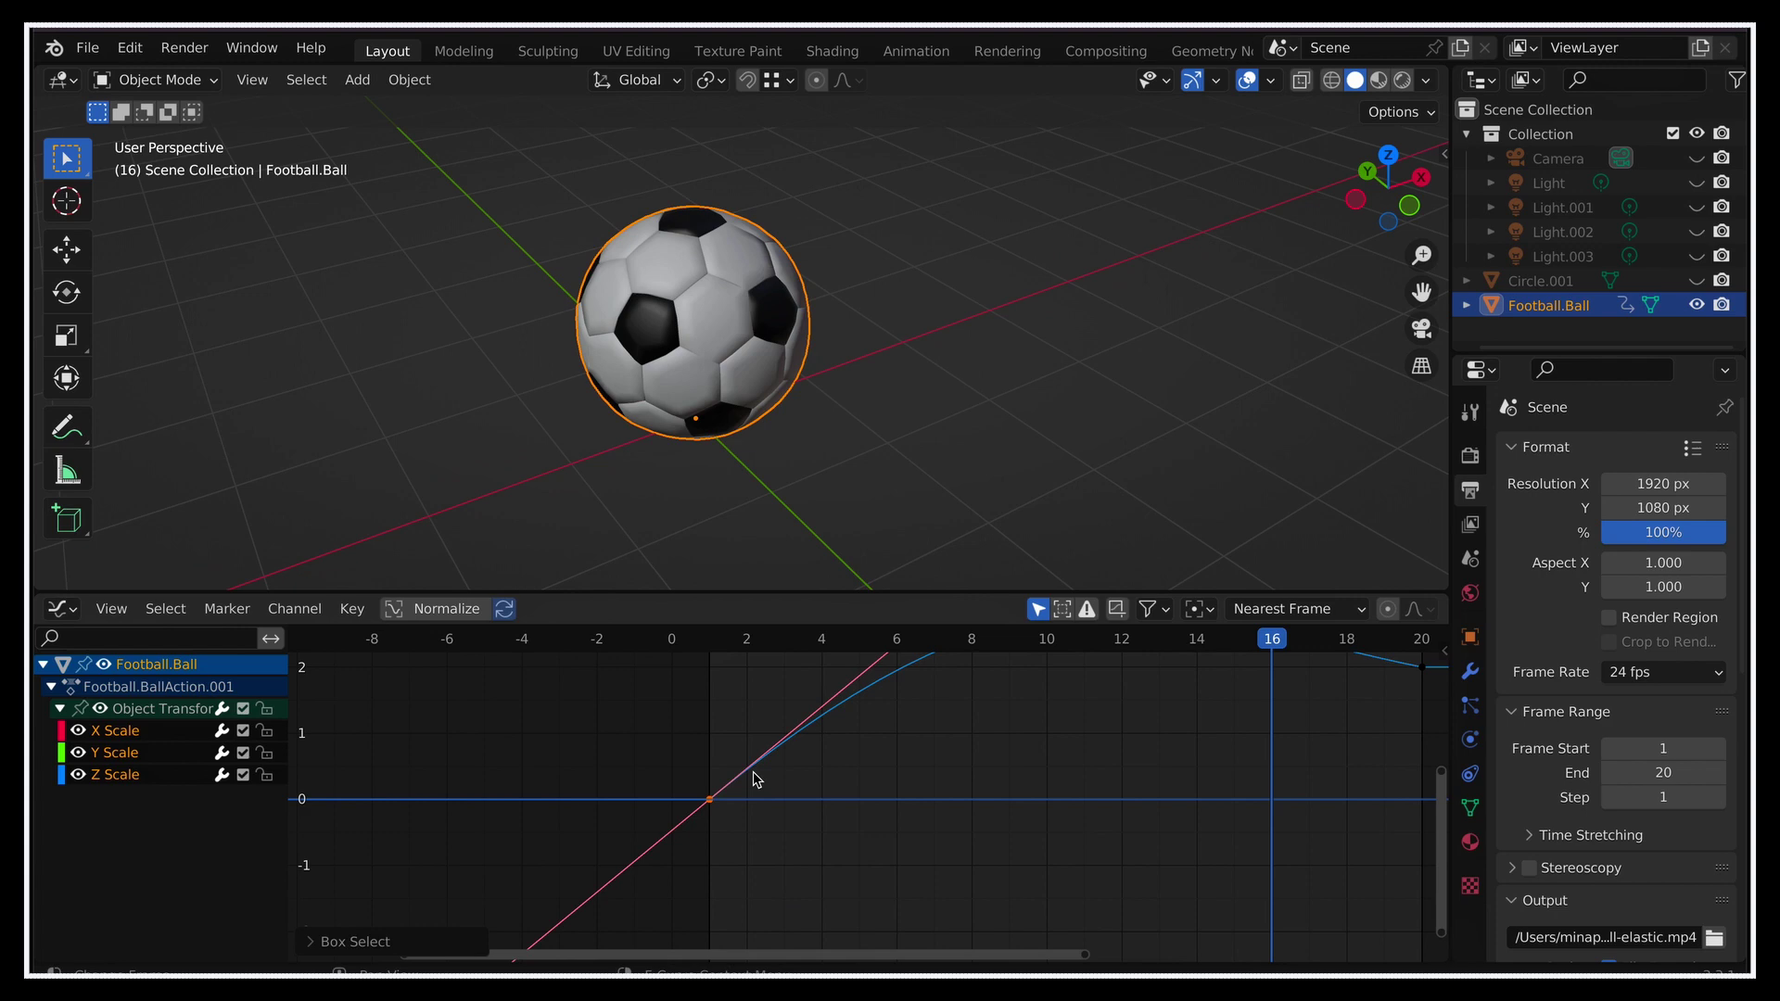
# - Show the Handle Type choices: Free, Aligned, Vector, Automatic and Auto Clamped
pyautogui.rightClick(756, 780)
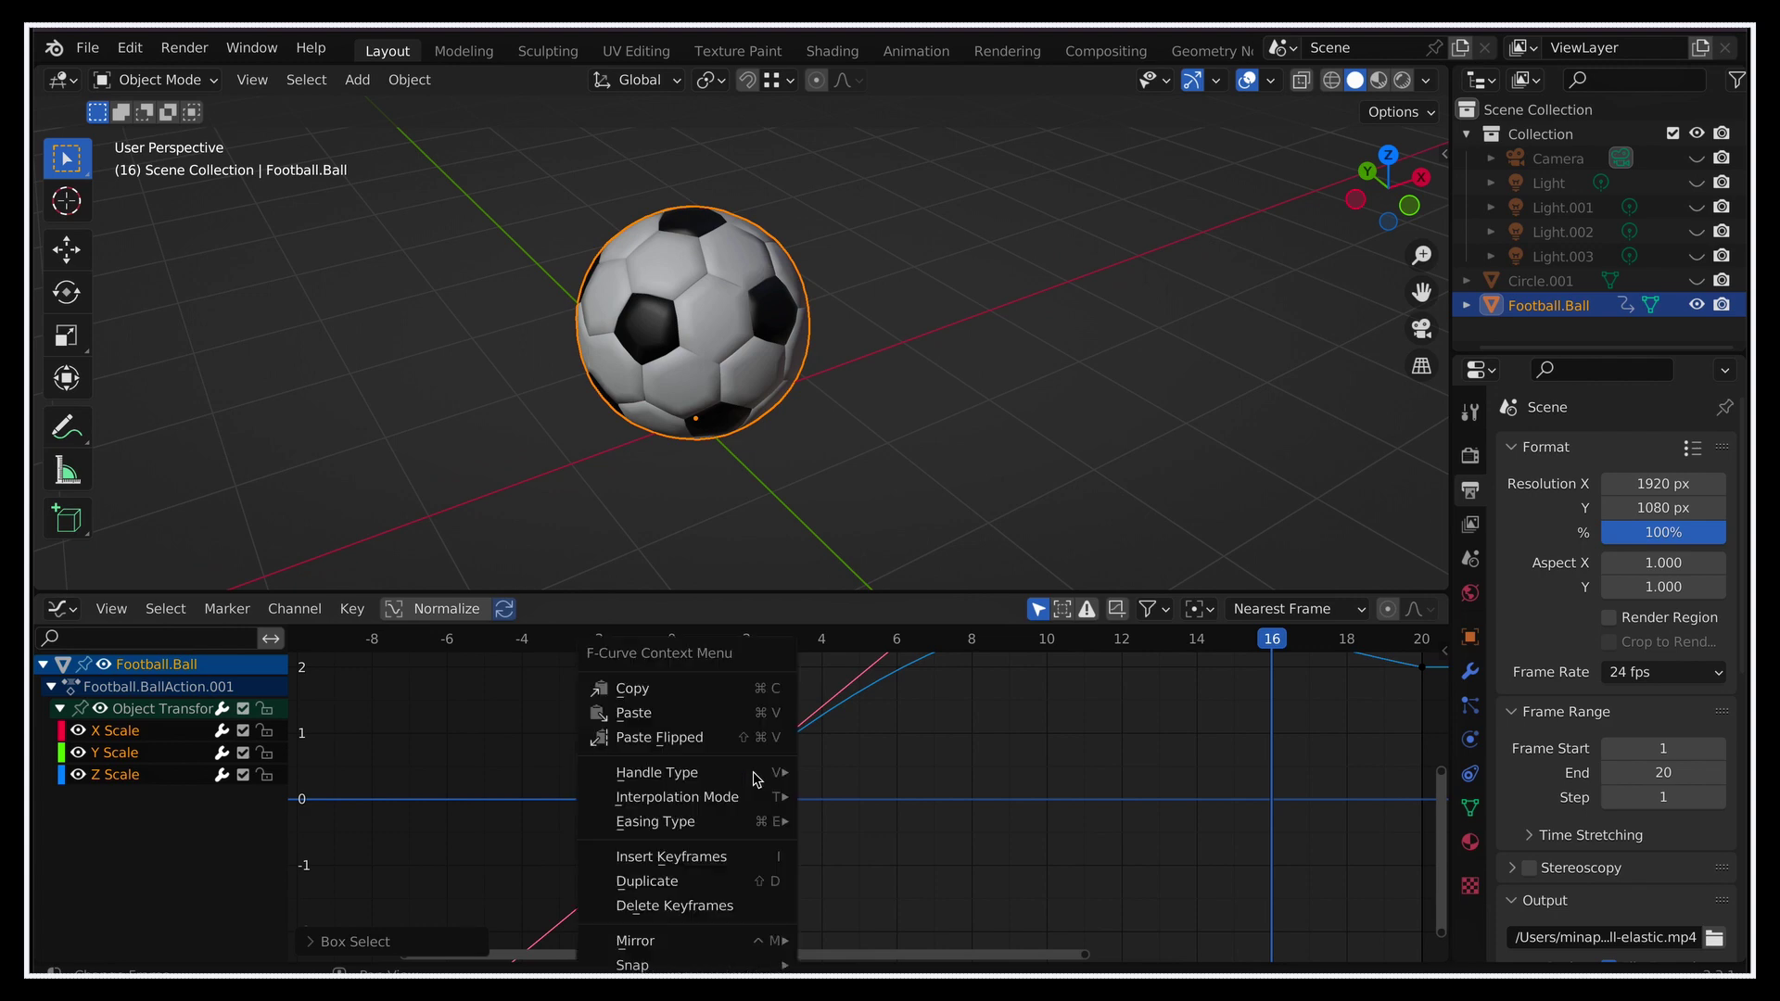
pyautogui.moveTo(617, 775)
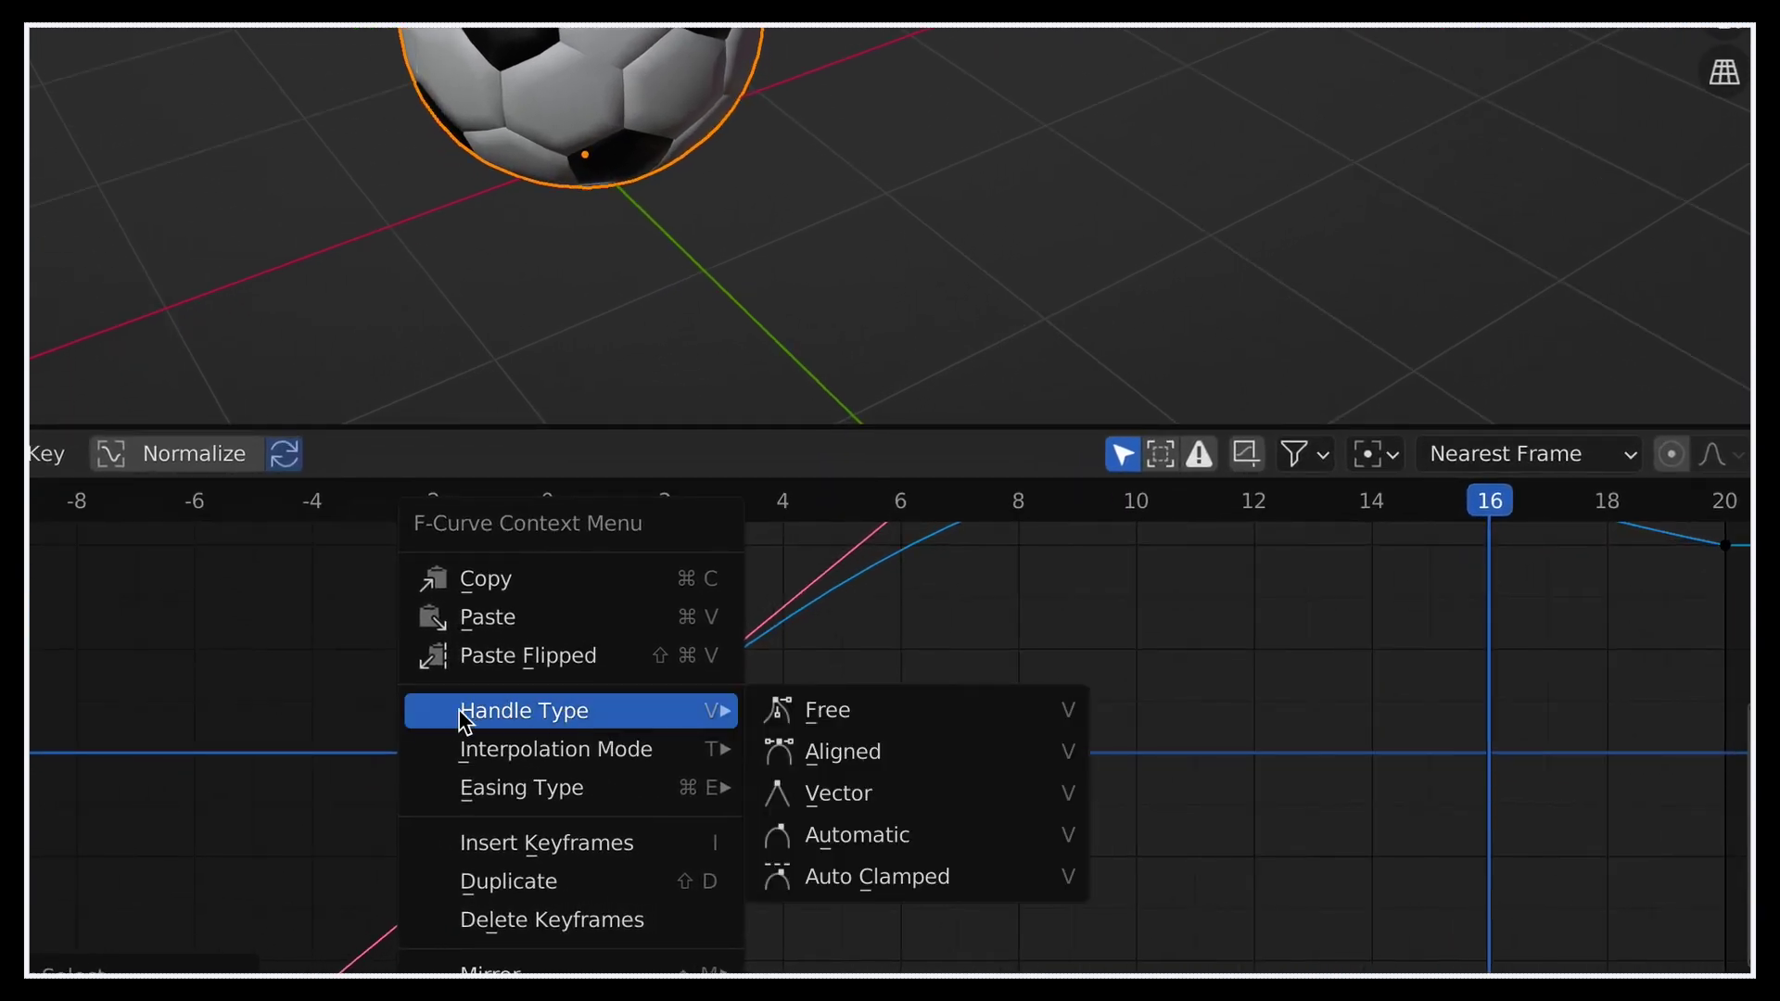